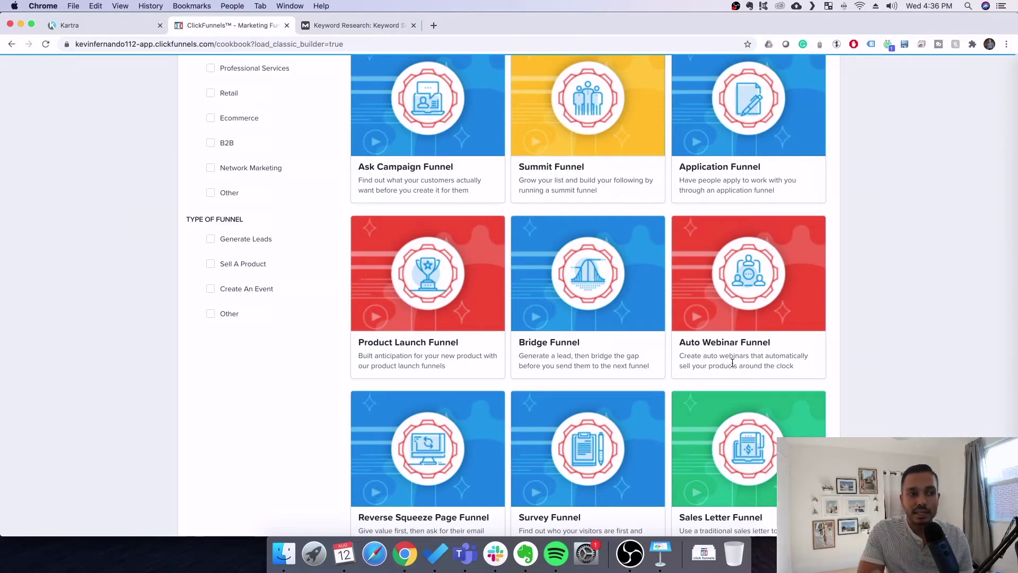
# Step: Switch to Kartra and browse the done-for-you campaign templates
pyautogui.click(132, 25)
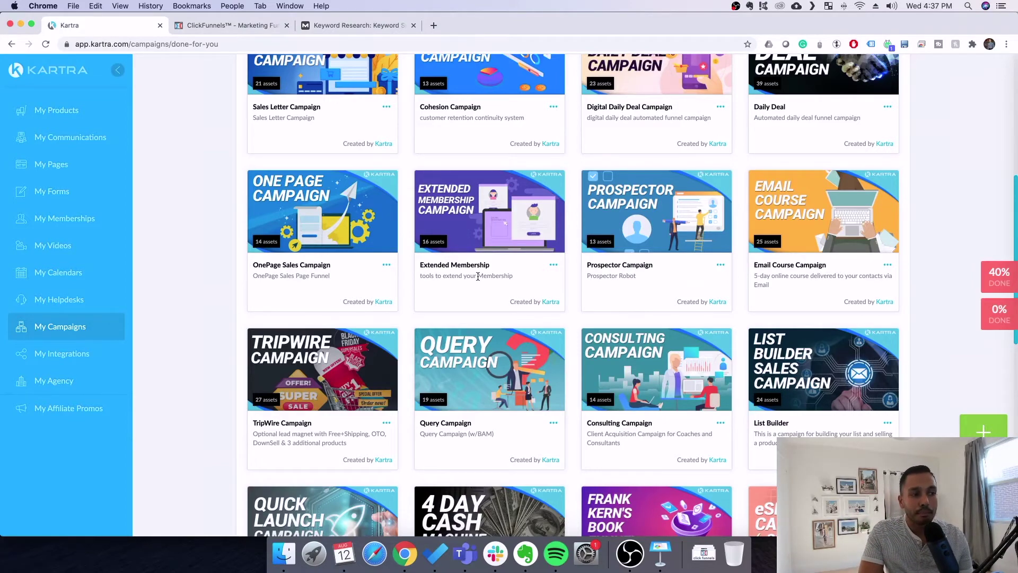
pyautogui.scroll(-6, 478, 276)
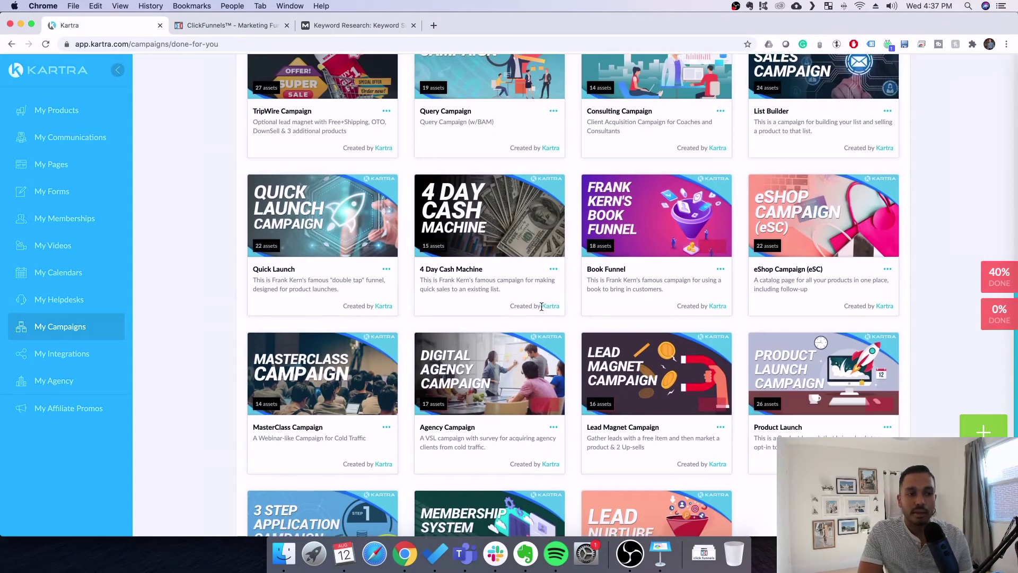
# Step: Switch to ClickFunnels, go to Follow-Up Funnels and open the form for a new follow-up funnel to review its fields
pyautogui.click(228, 25)
pyautogui.scroll(6, 601, 285)
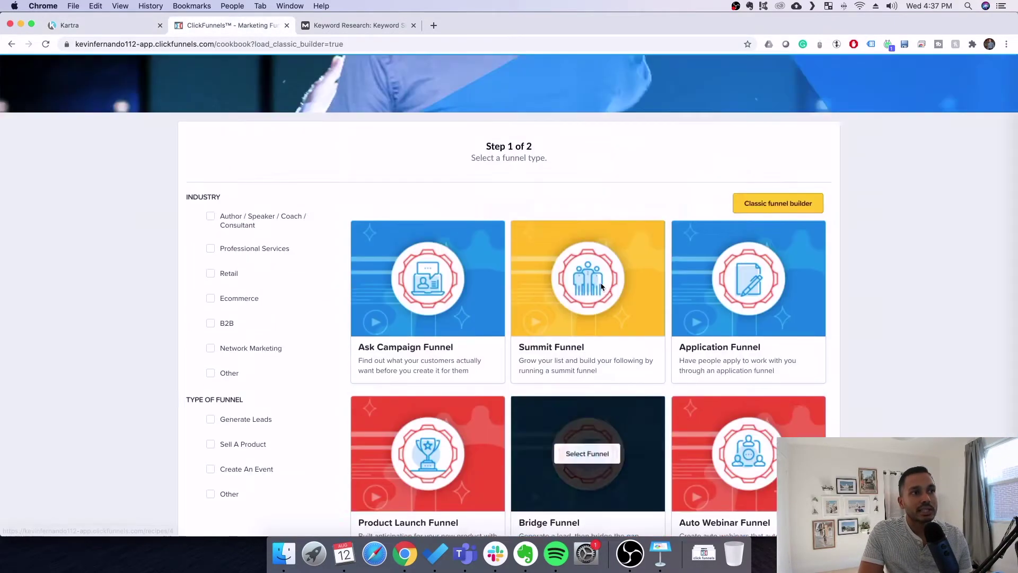
pyautogui.moveTo(716, 61)
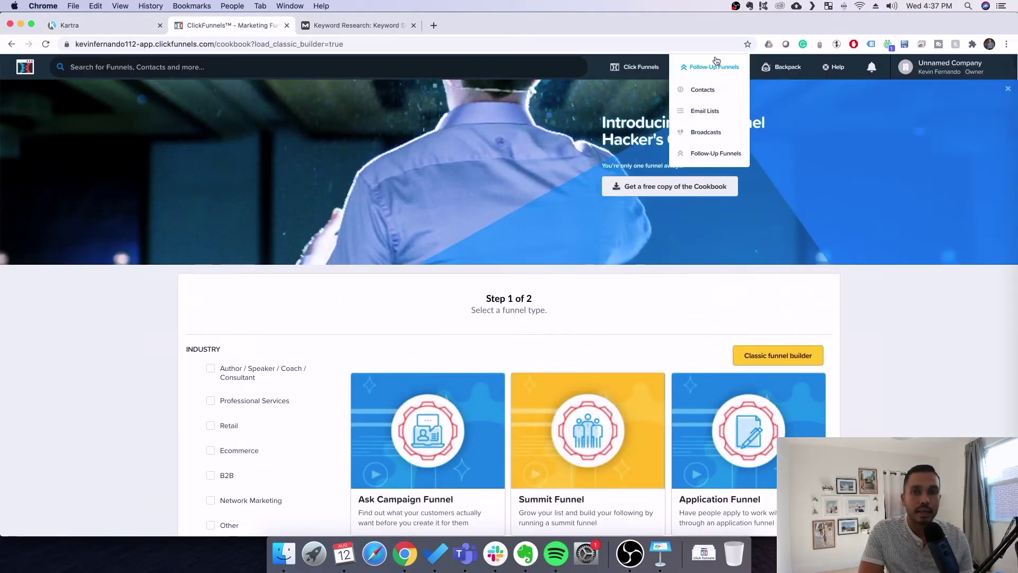
pyautogui.click(716, 155)
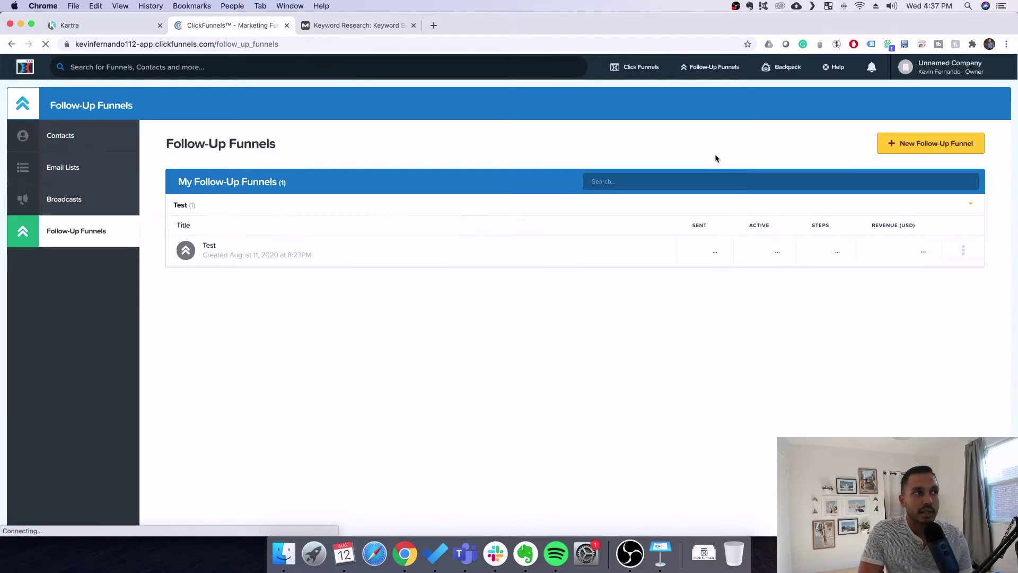
pyautogui.click(931, 150)
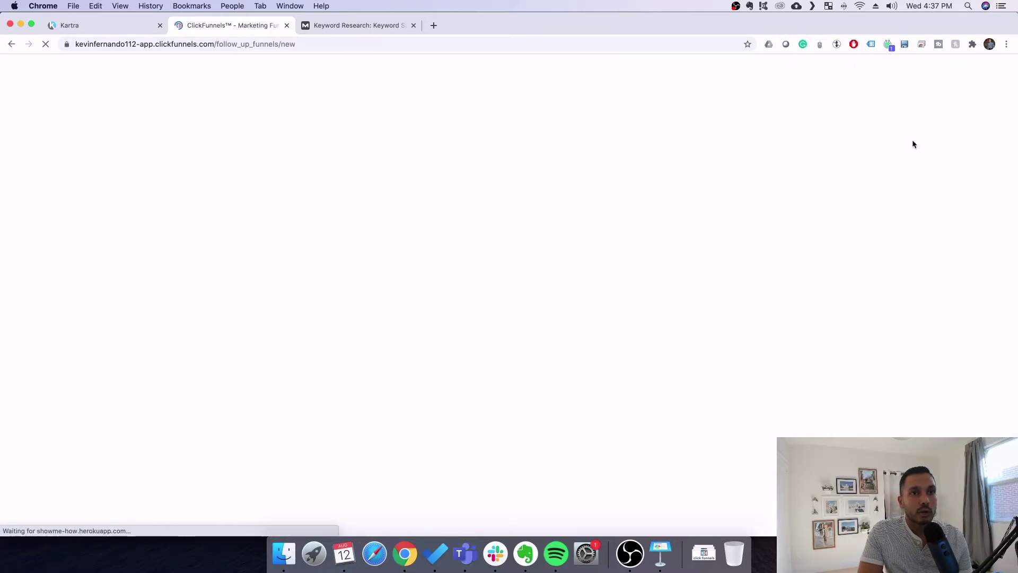
pyautogui.scroll(-2, 613, 304)
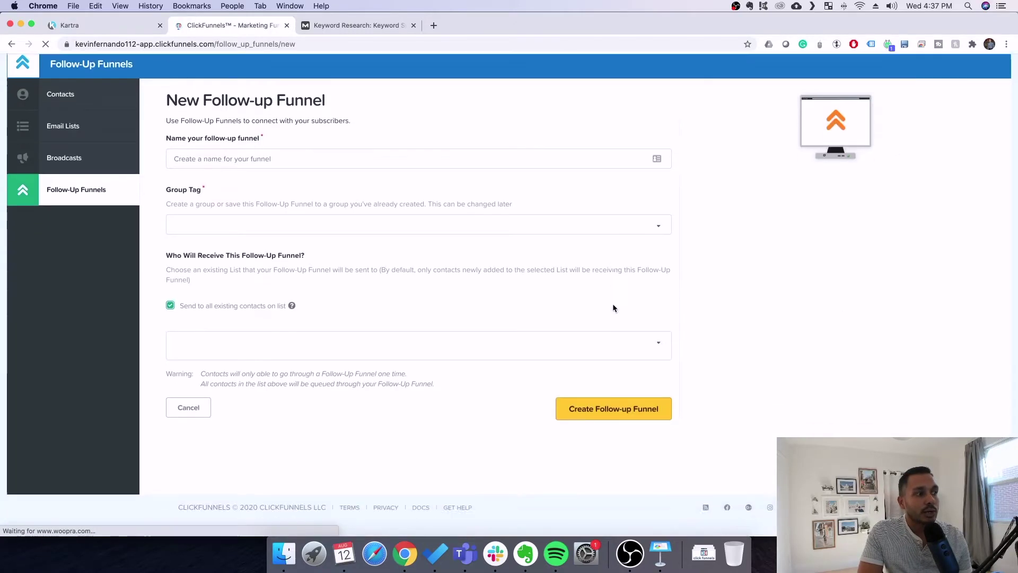
pyautogui.scroll(2, 622, 306)
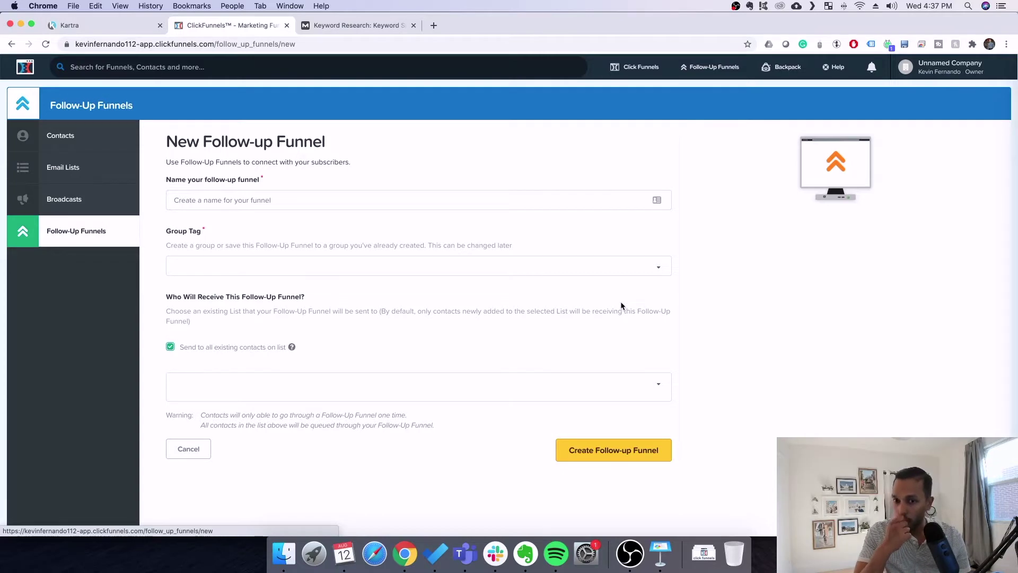
# Step: Switch to Kartra, view the assets included in the Product Launch campaign, and close the overview
pyautogui.click(69, 26)
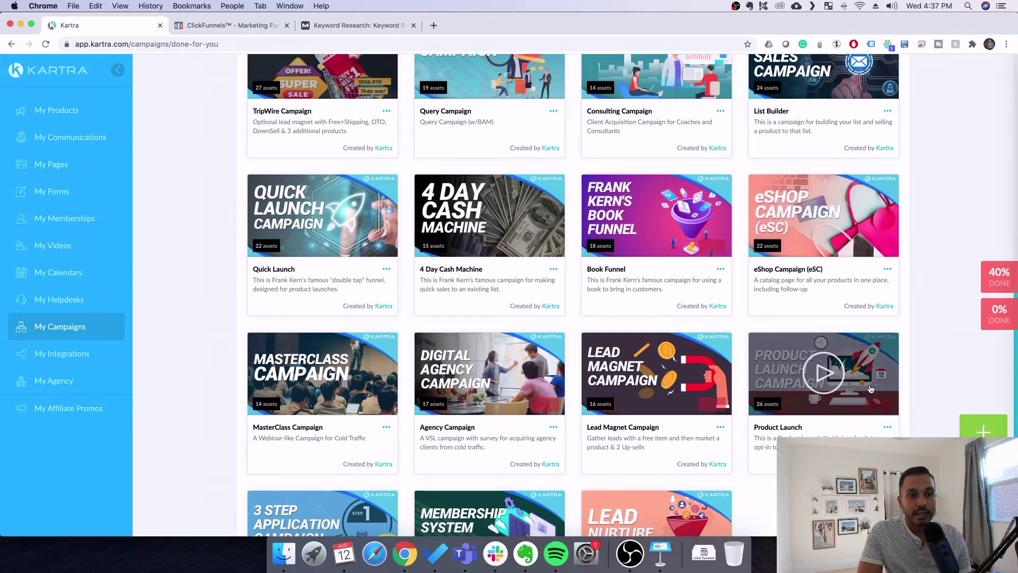
pyautogui.click(888, 428)
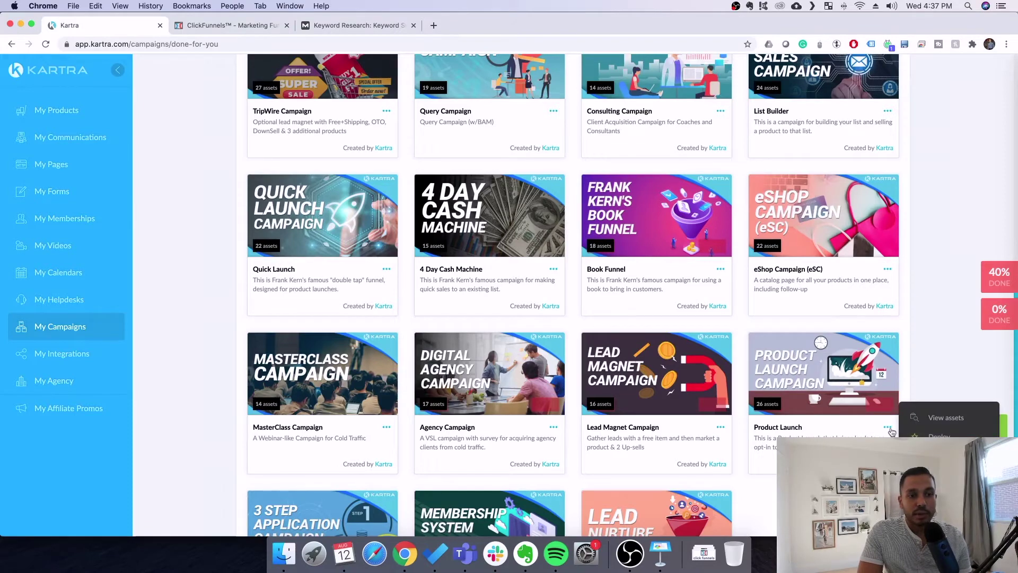
pyautogui.click(936, 419)
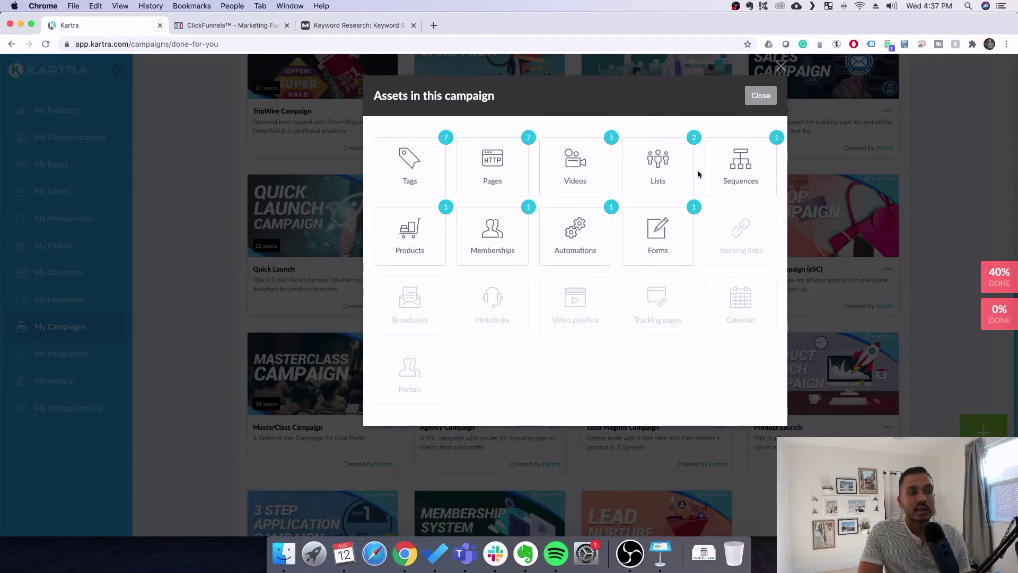
pyautogui.click(763, 96)
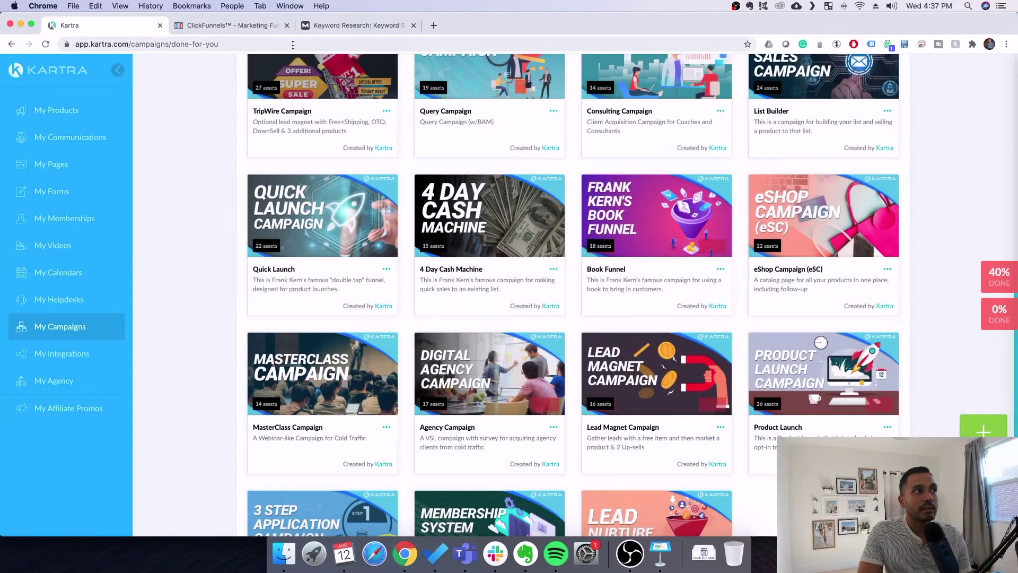
# Step: Switch to ClickFunnels, start building a funnel and select the Auto Webinar Funnel type
pyautogui.click(212, 27)
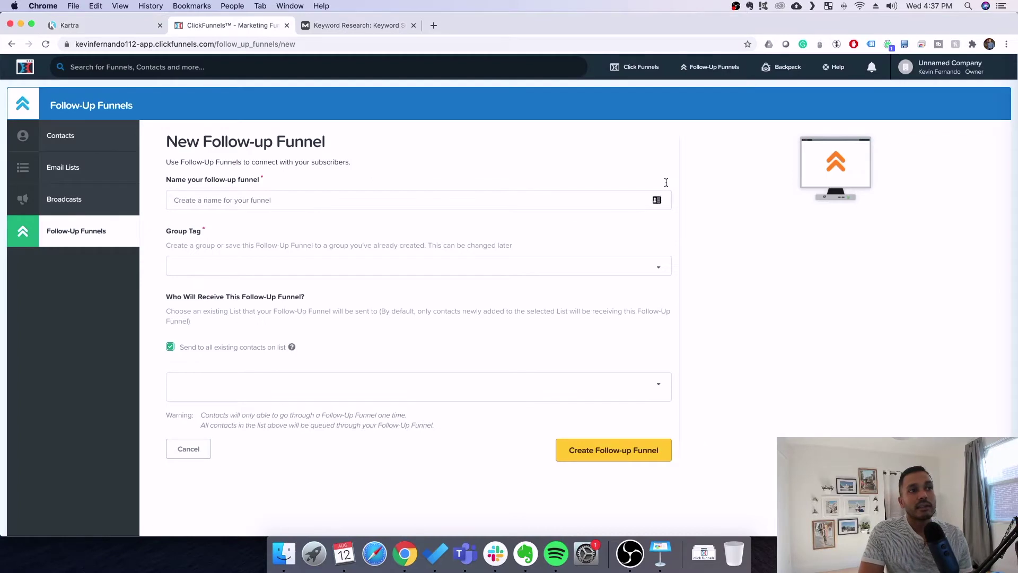
pyautogui.moveTo(640, 66)
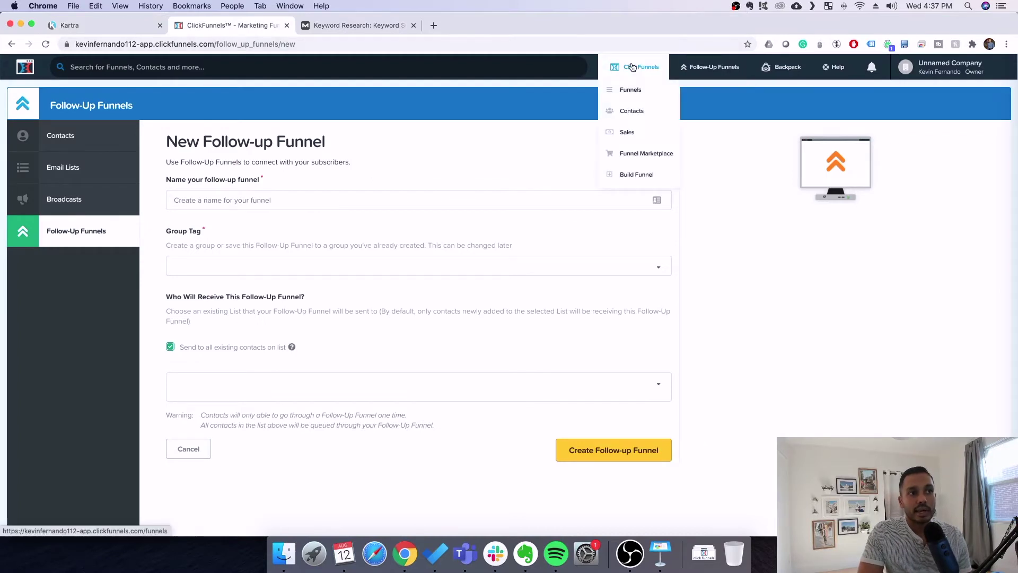
pyautogui.click(635, 176)
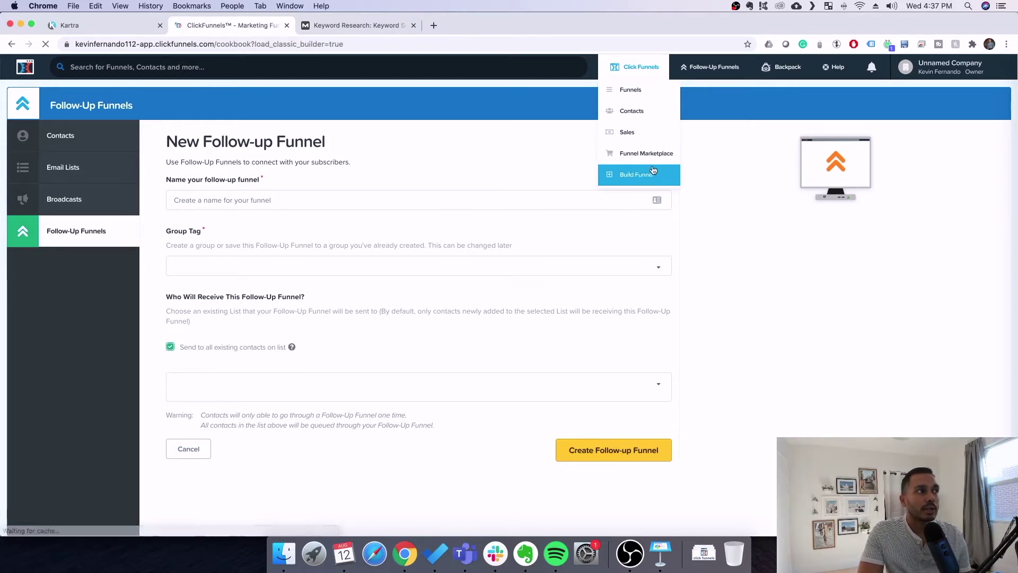
pyautogui.scroll(-2, 641, 381)
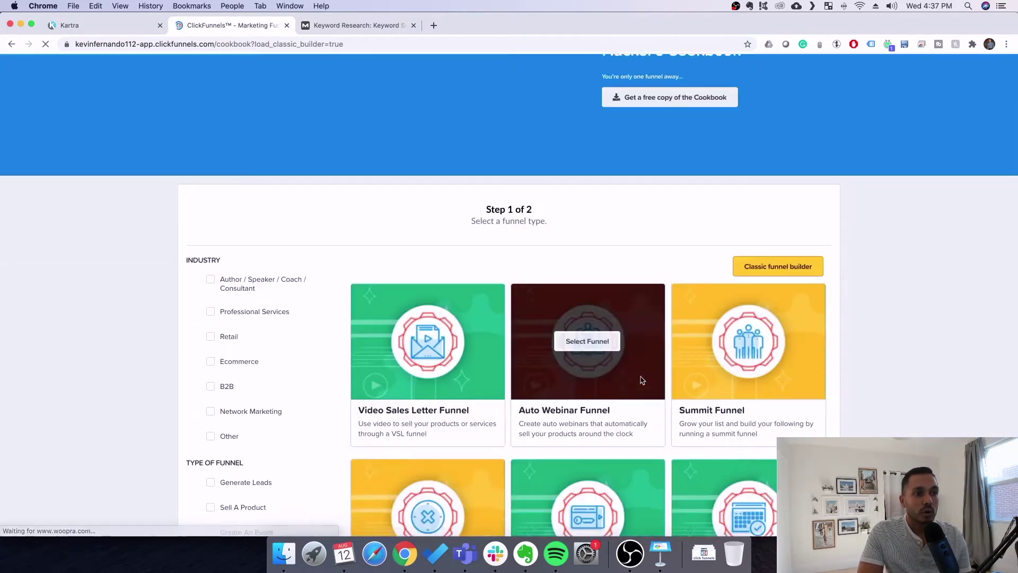
pyautogui.scroll(-1, 642, 380)
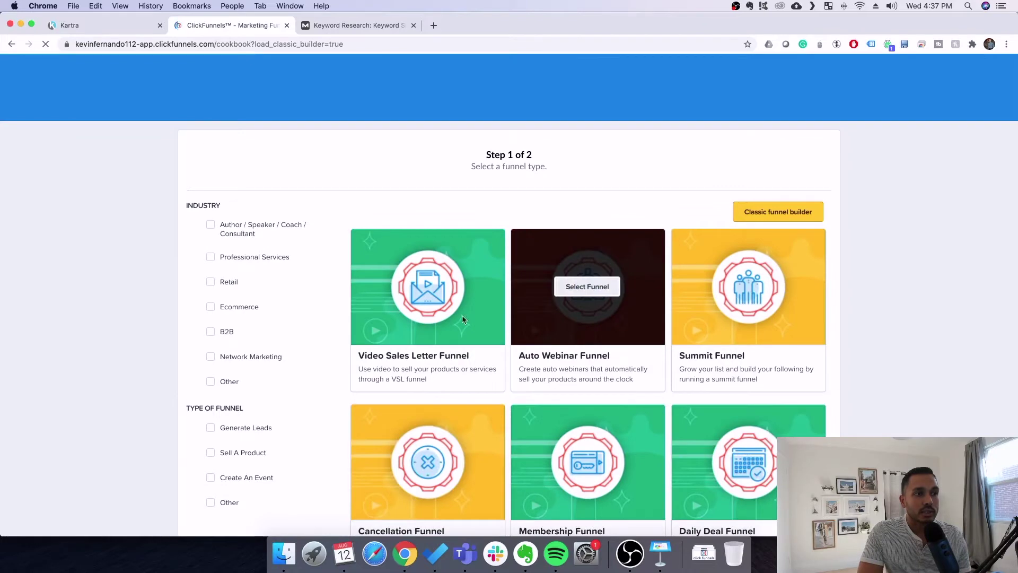
pyautogui.click(584, 288)
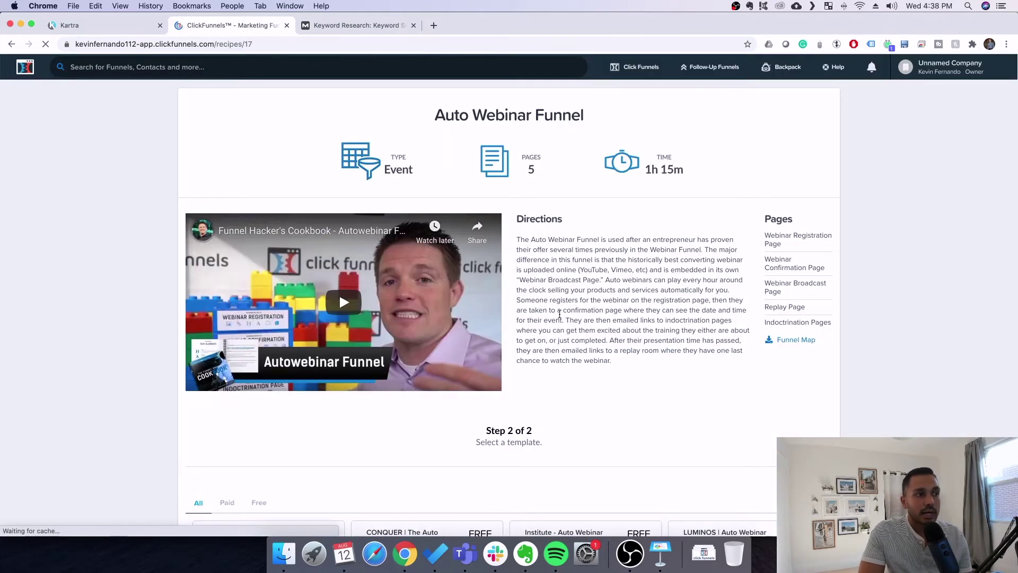
# Step: View the Funnel Map of the Auto Webinar Funnel, then close it and return to the funnel's overview
pyautogui.scroll(-2, 671, 326)
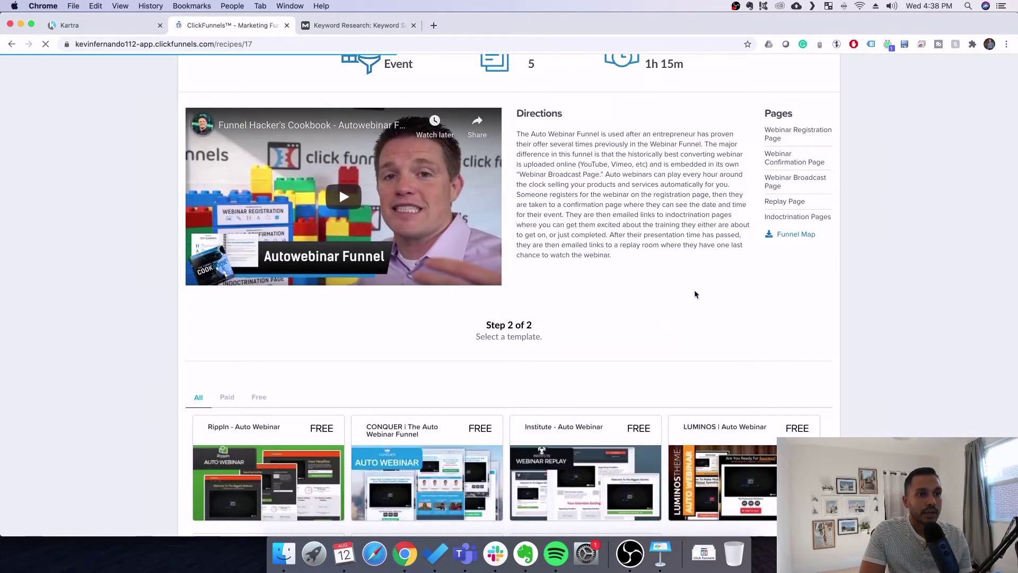
pyautogui.click(790, 234)
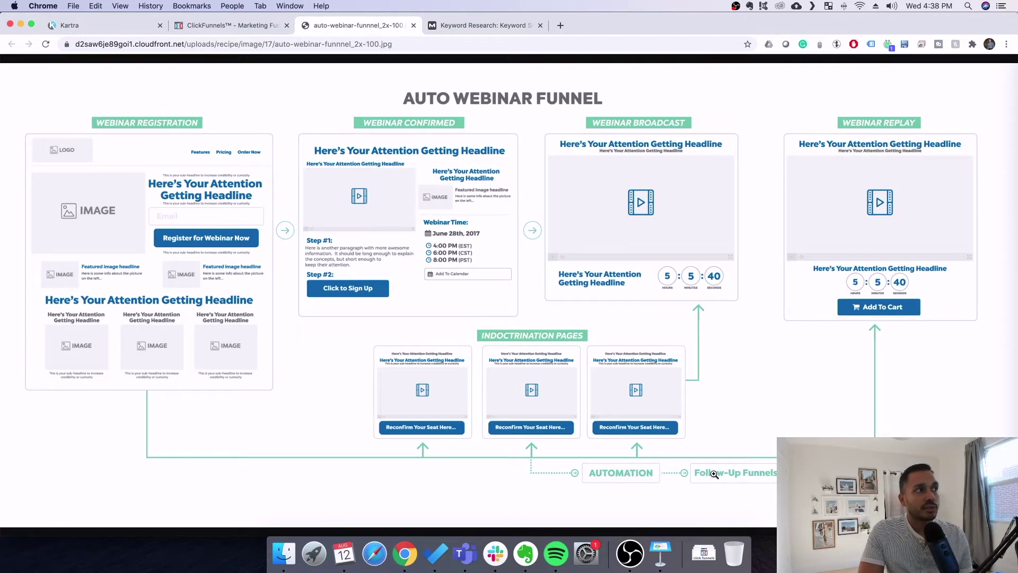
pyautogui.click(413, 27)
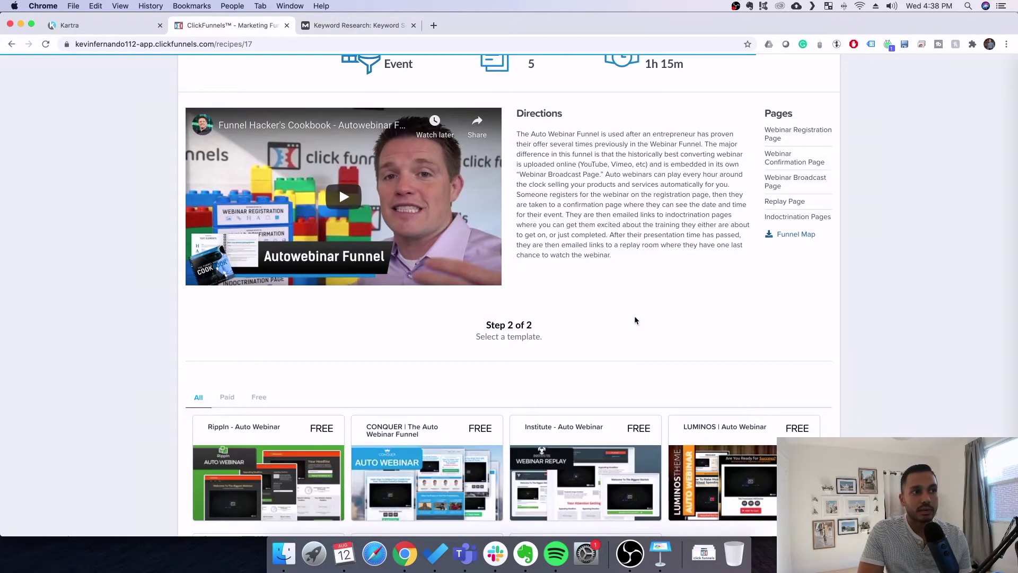
pyautogui.scroll(3, 636, 317)
# Step: Switch to Kartra, recheck the Product Launch campaign's assets, and open Sequences from the test Product Launch checklist
pyautogui.click(91, 25)
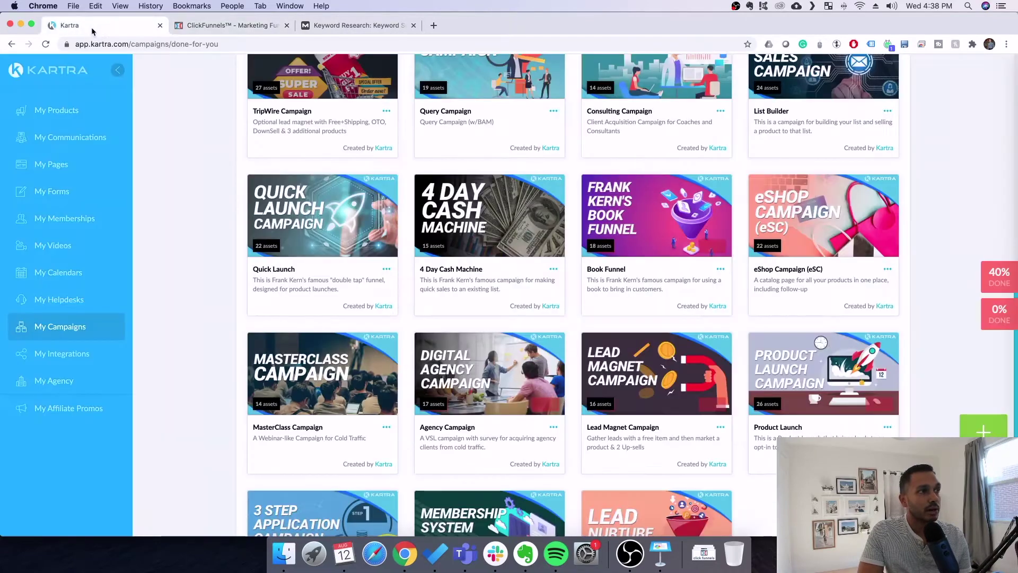
pyautogui.click(888, 428)
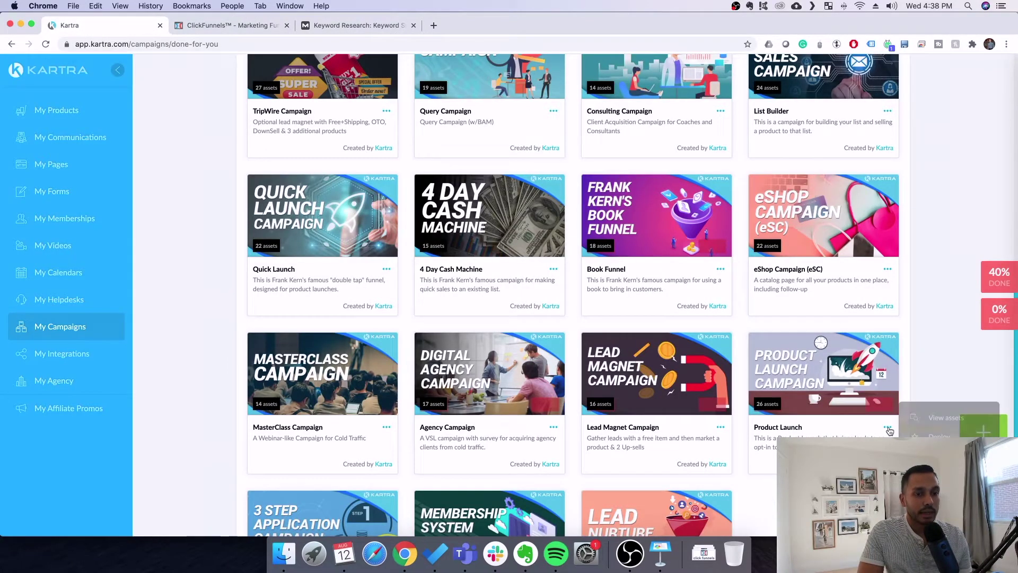
pyautogui.click(942, 419)
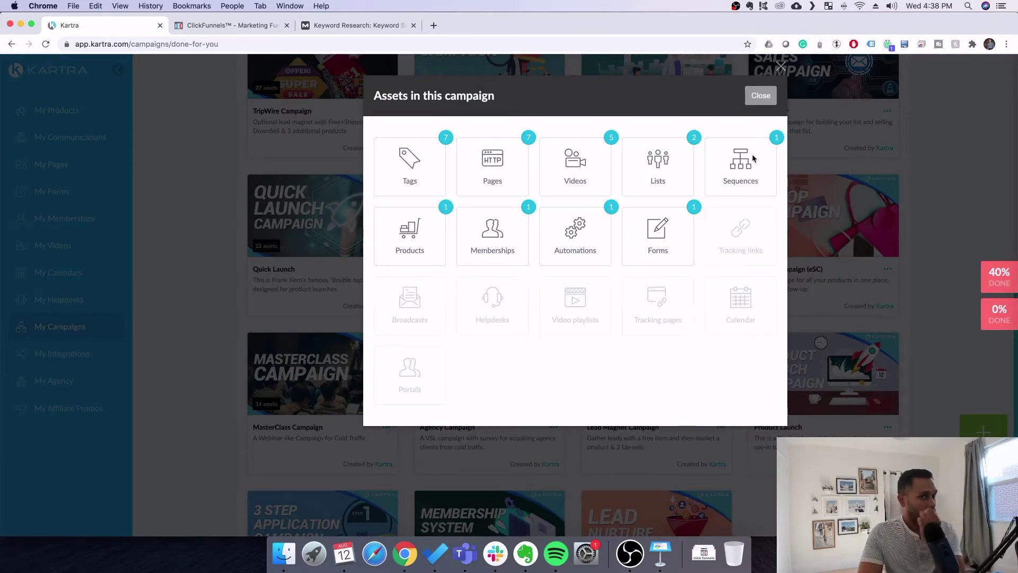
pyautogui.click(761, 95)
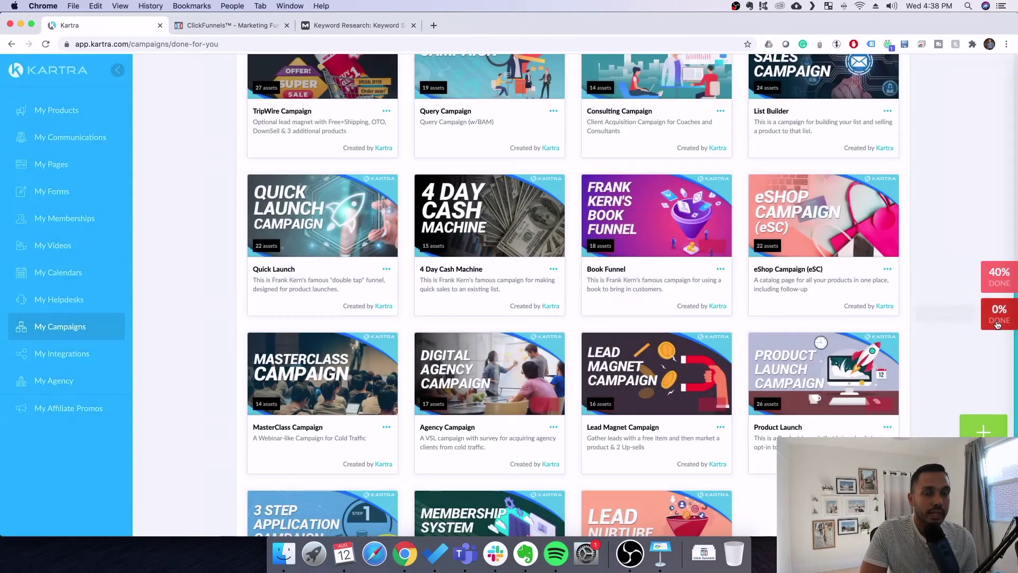
pyautogui.click(998, 318)
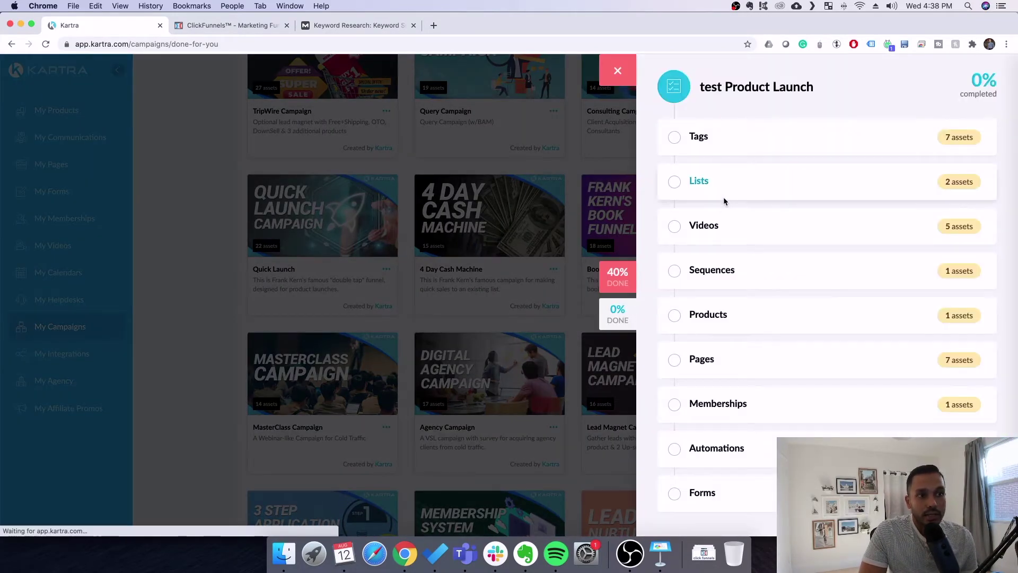
pyautogui.click(723, 271)
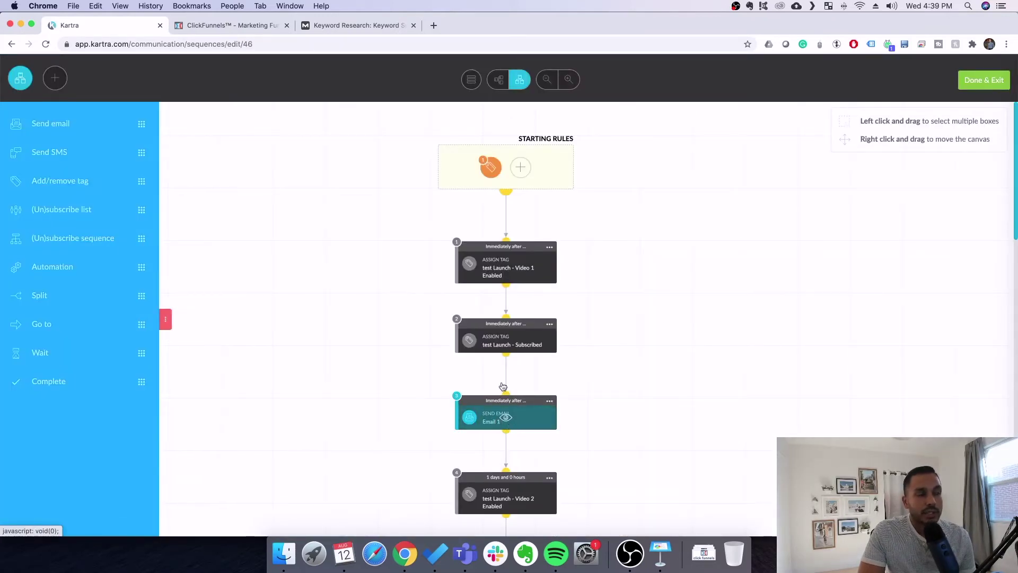
# Step: Switch to ClickFunnels, get the free Institute - Auto Webinar funnel template, and open its Webinar Countdown step
pyautogui.click(233, 26)
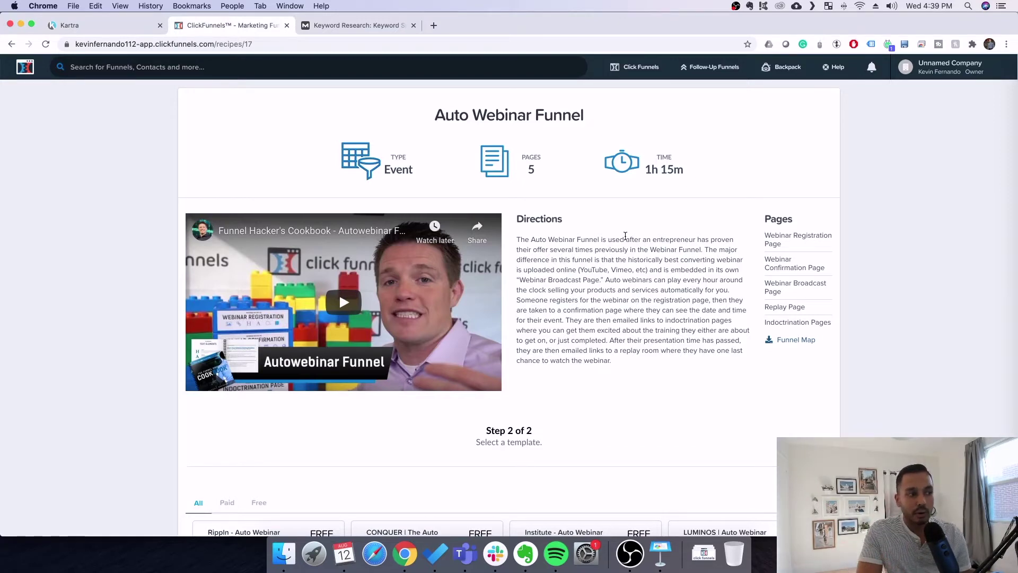
pyautogui.scroll(-6, 626, 238)
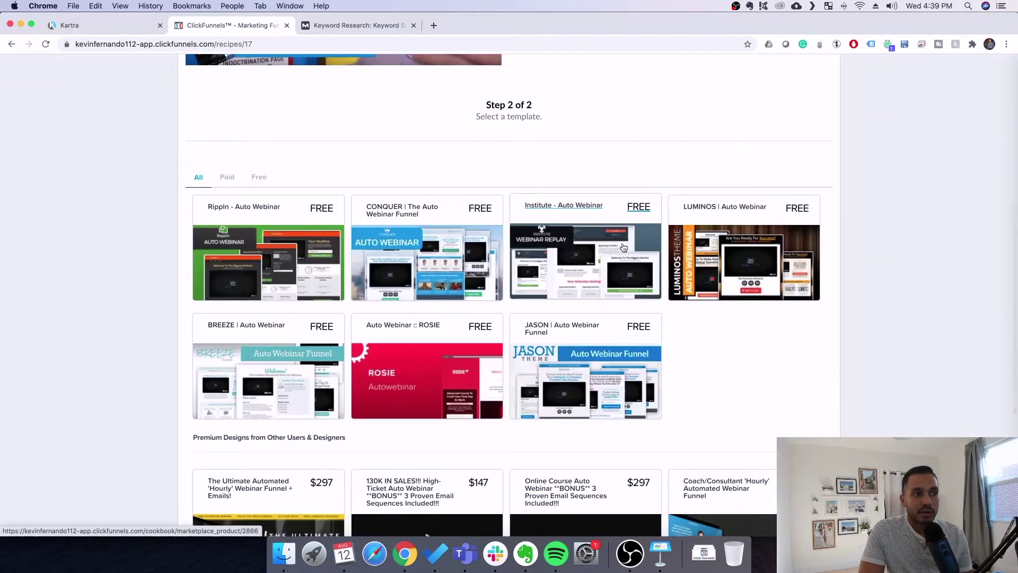
pyautogui.click(622, 249)
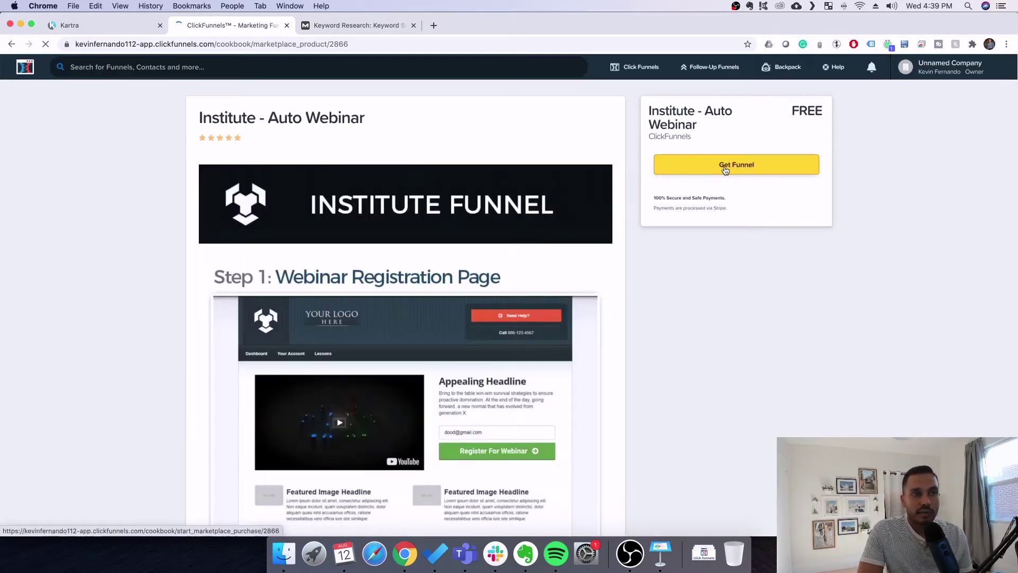
pyautogui.click(725, 167)
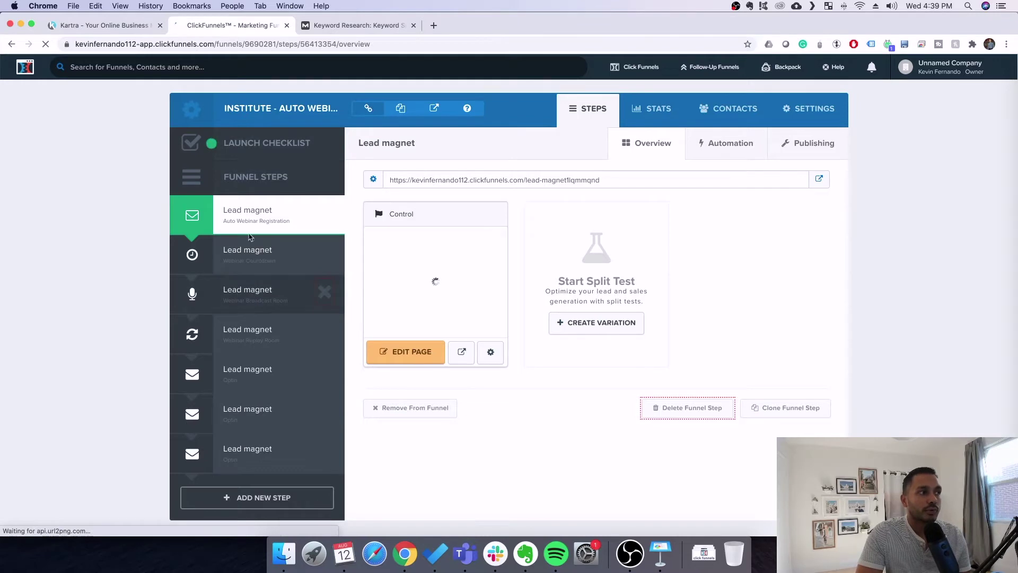
pyautogui.click(254, 347)
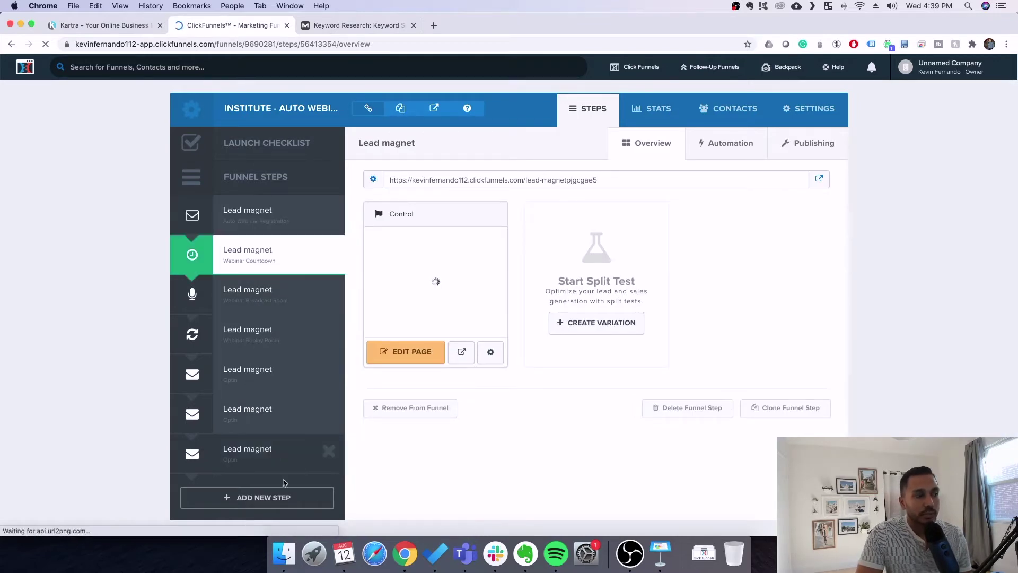
# Step: Return to Kartra's done-for-you campaigns and open the setup checklist of the test Product Launch campaign
pyautogui.press('super+1')
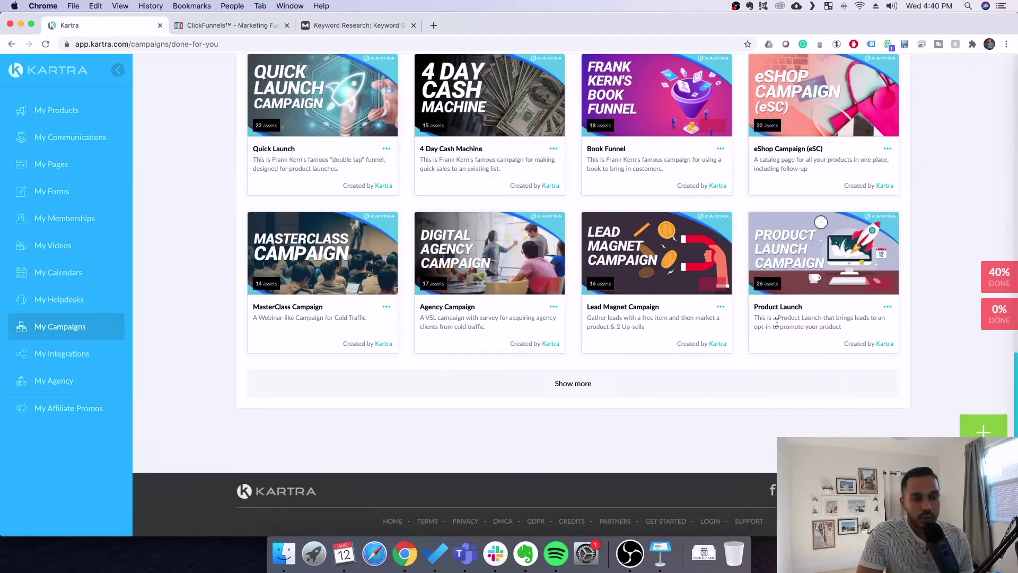
pyautogui.click(887, 306)
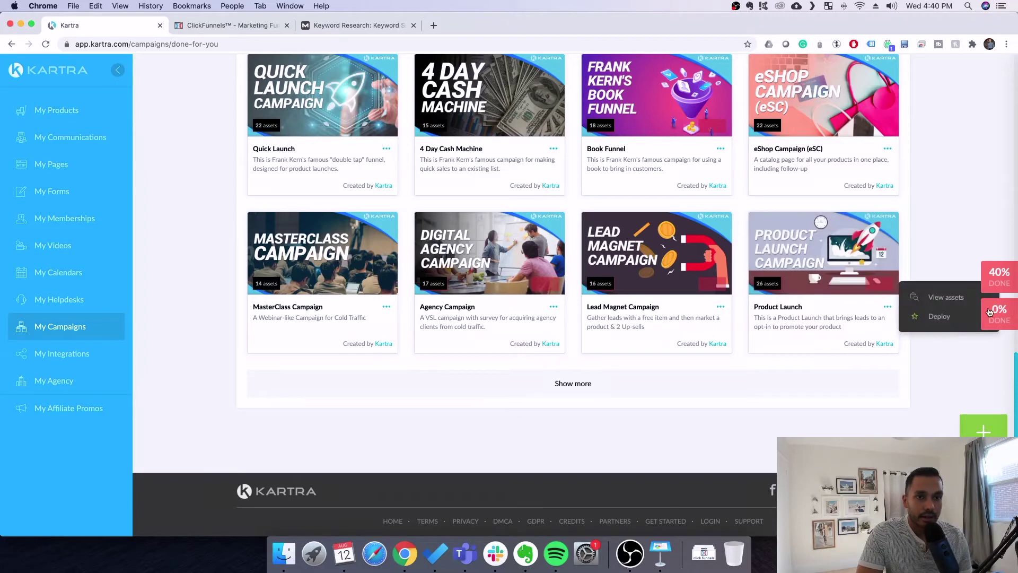
pyautogui.click(972, 315)
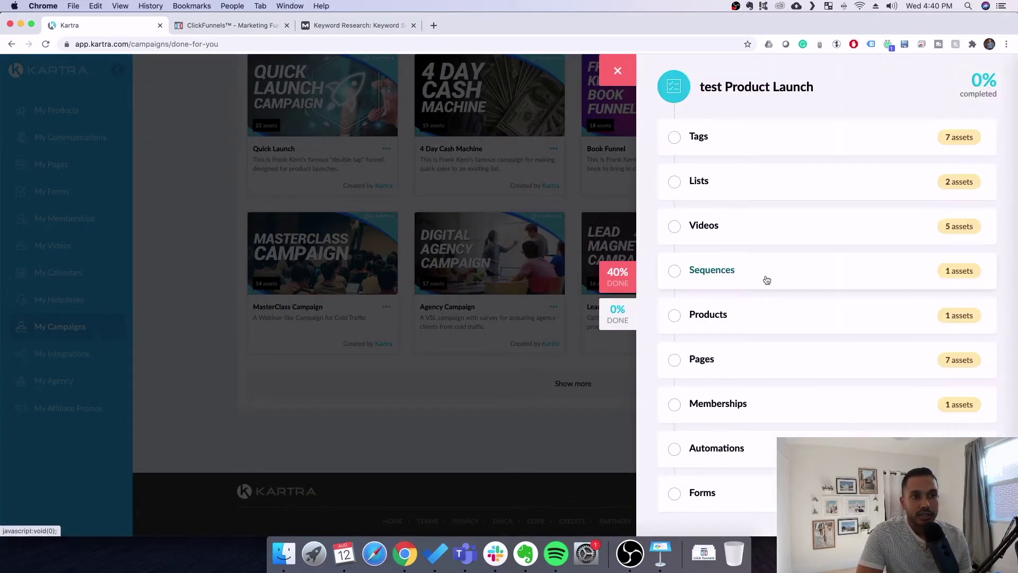
# Step: Expand Sequences in the test Product Launch checklist, then switch to Keynote to review the Drag and Drop page builders point
pyautogui.click(714, 278)
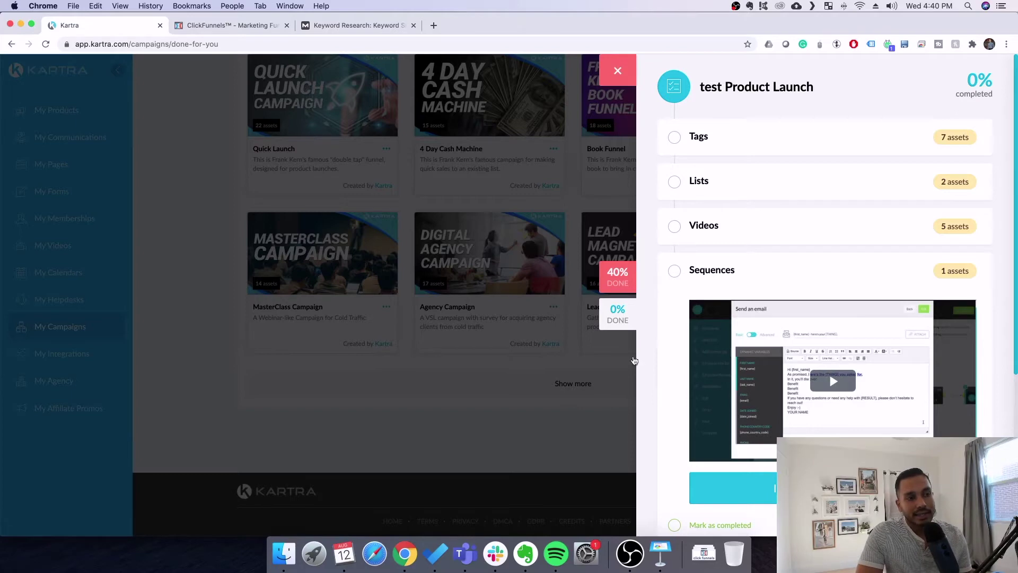
pyautogui.click(661, 554)
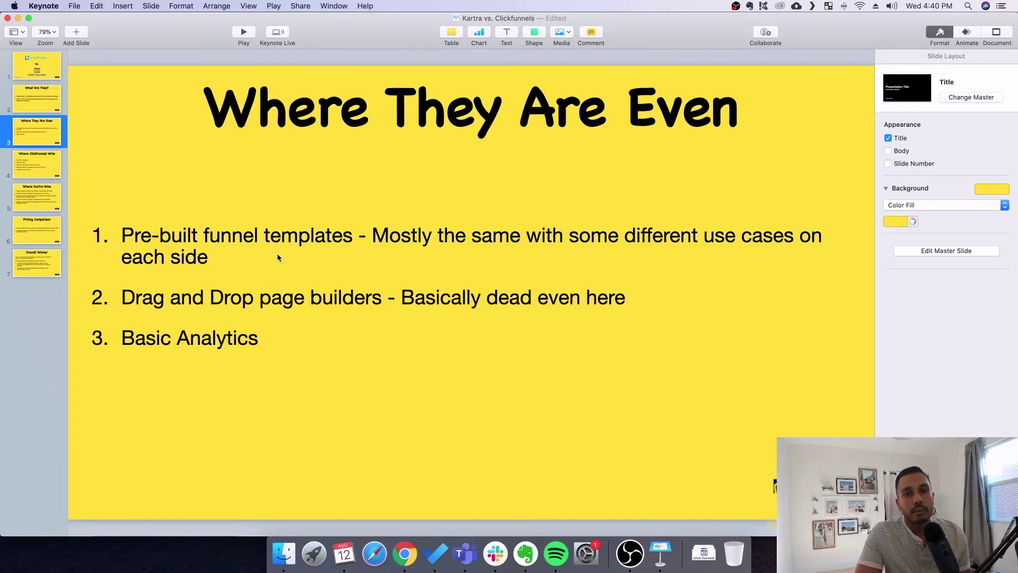
pyautogui.doubleClick(232, 297)
# Step: Return to Kartra in Chrome and go to the campaign's pages from the Pages item of the test Product Launch checklist
pyautogui.rightClick(406, 557)
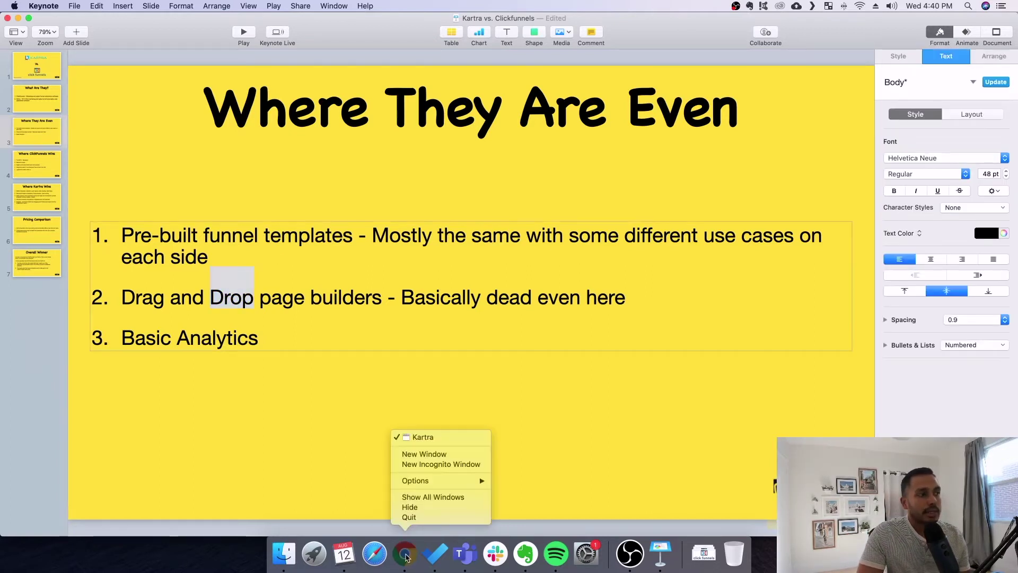
pyautogui.click(350, 482)
pyautogui.click(404, 555)
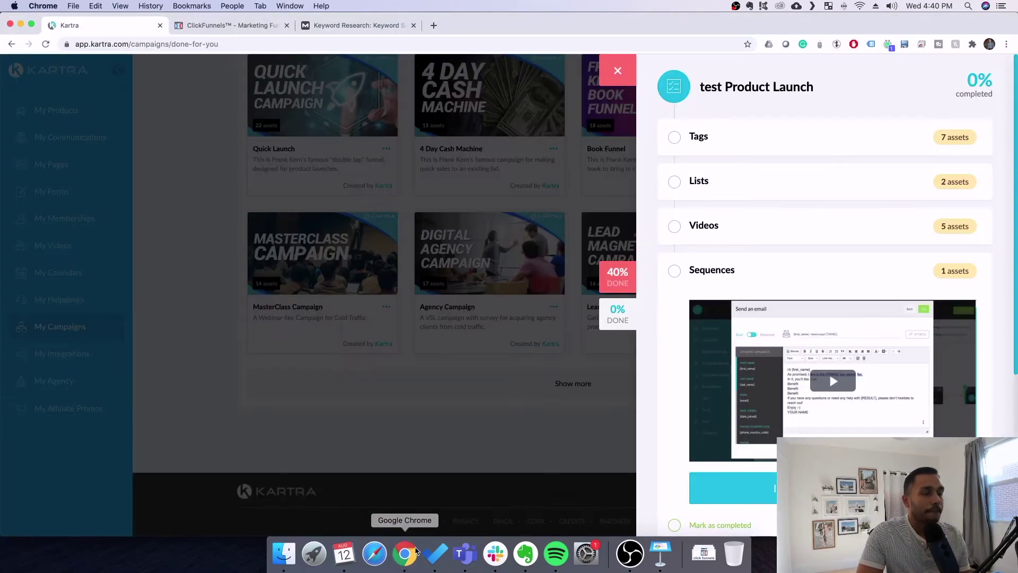
pyautogui.scroll(-3, 739, 422)
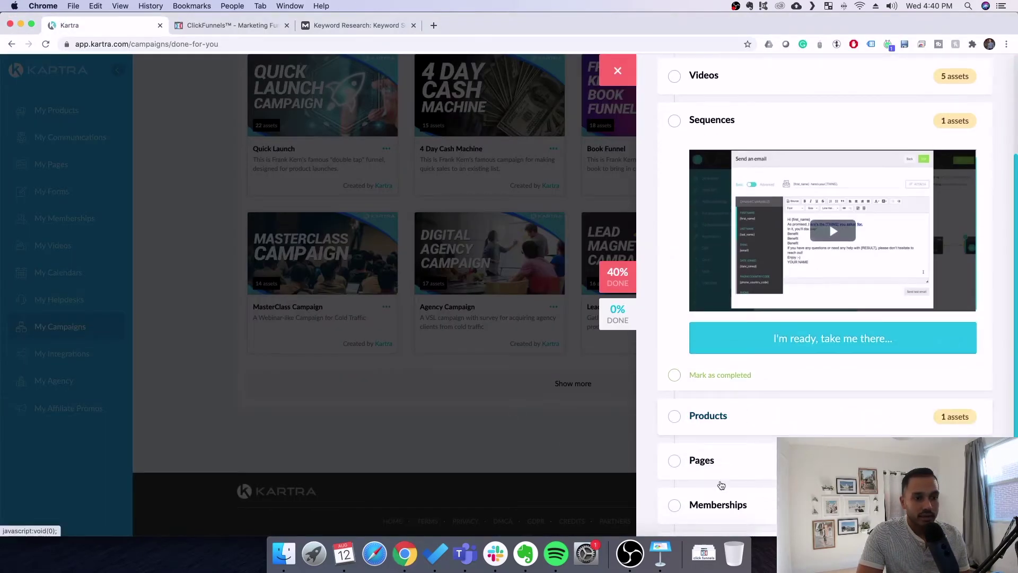
pyautogui.click(702, 460)
pyautogui.scroll(-3, 719, 479)
pyautogui.click(737, 425)
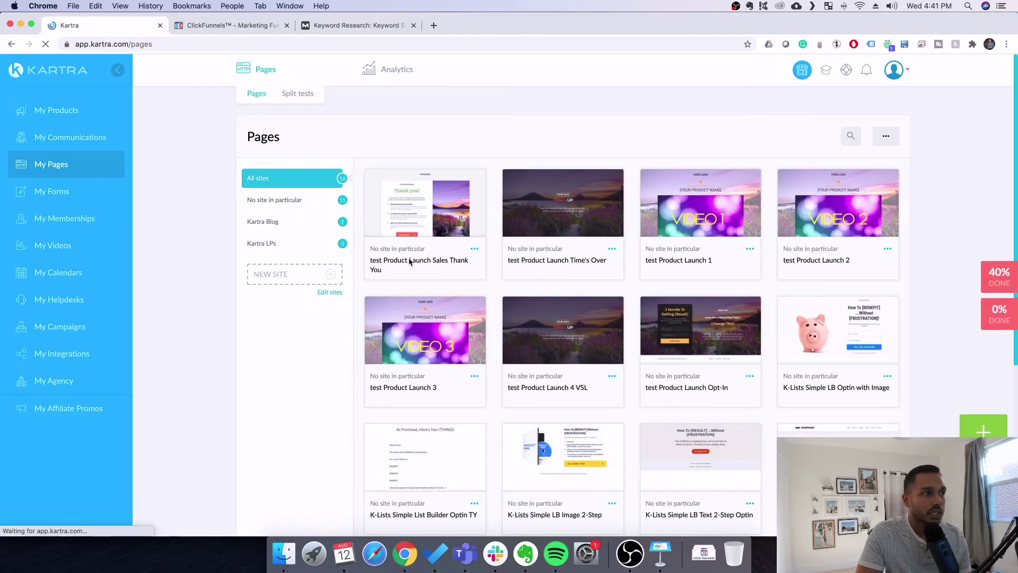
# Step: Open the Kartra LPs page "Email + 30 Day Trial - What is Kartra" for editing, keeping its page details as they are
pyautogui.scroll(-5, 880, 378)
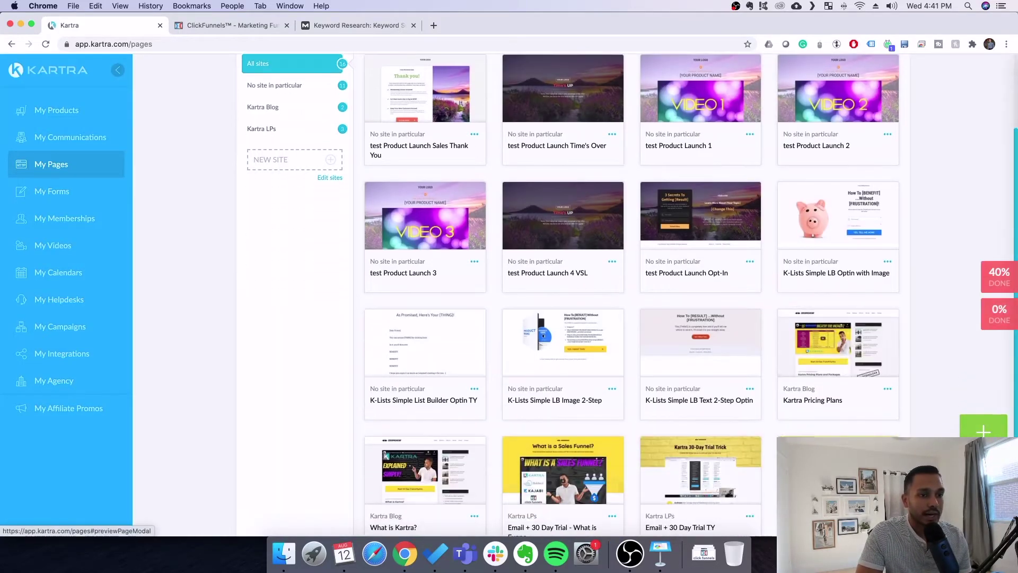
pyautogui.click(888, 369)
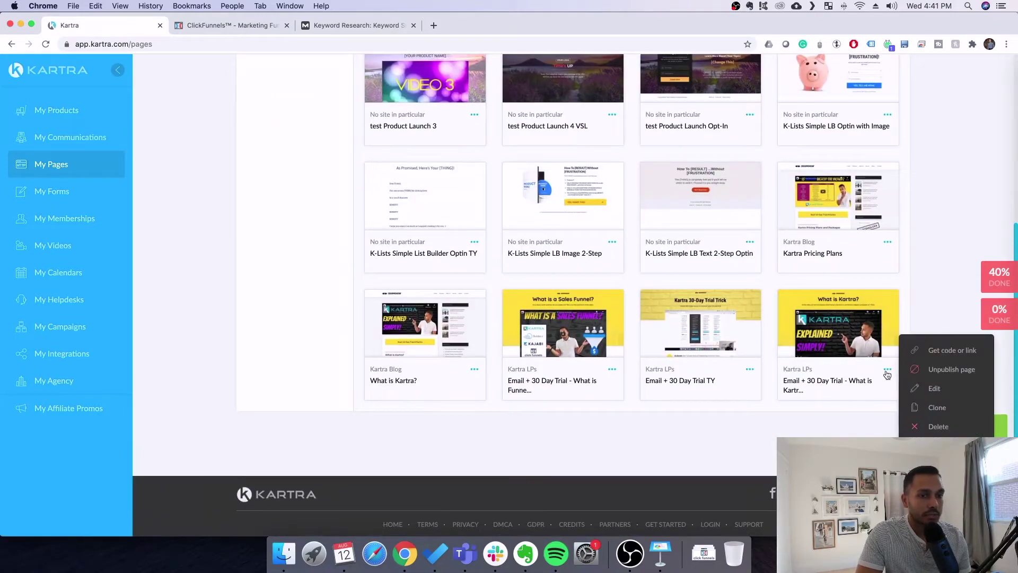
pyautogui.click(943, 410)
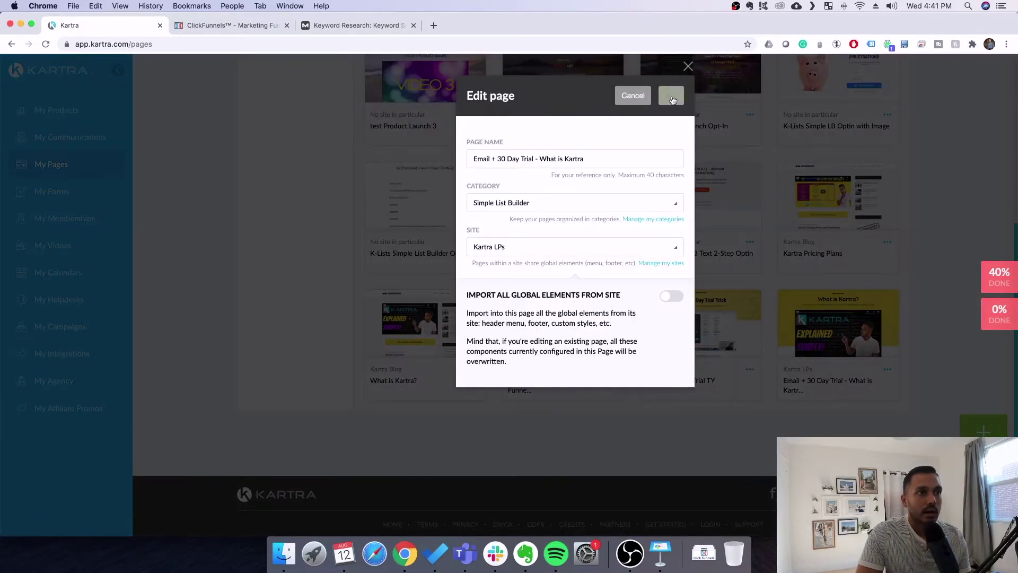
# Step: Switch to ClickFunnels, dismiss the split test settings of the Webinar Countdown page, and open that page in the editor
pyautogui.click(256, 25)
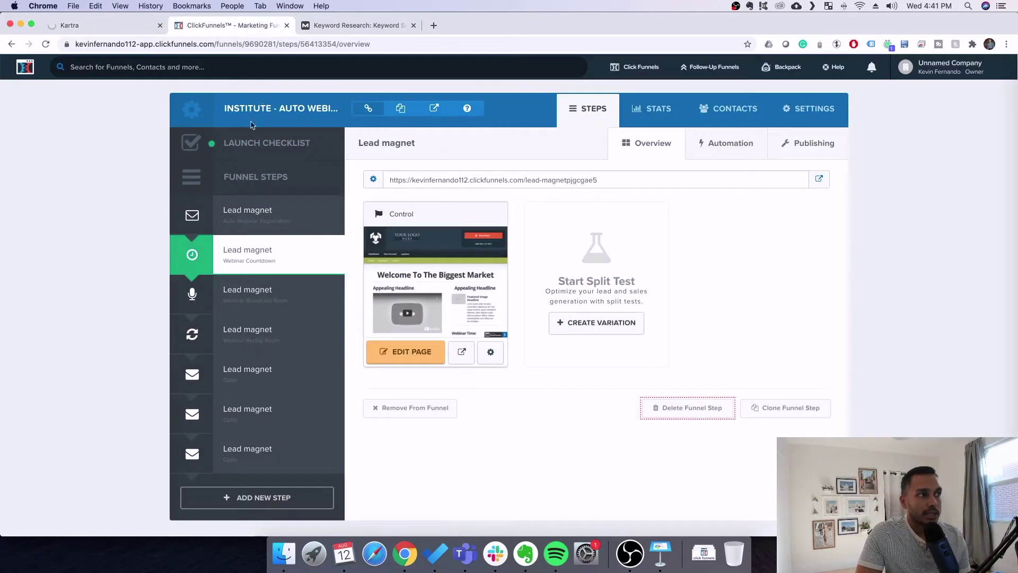
pyautogui.click(489, 354)
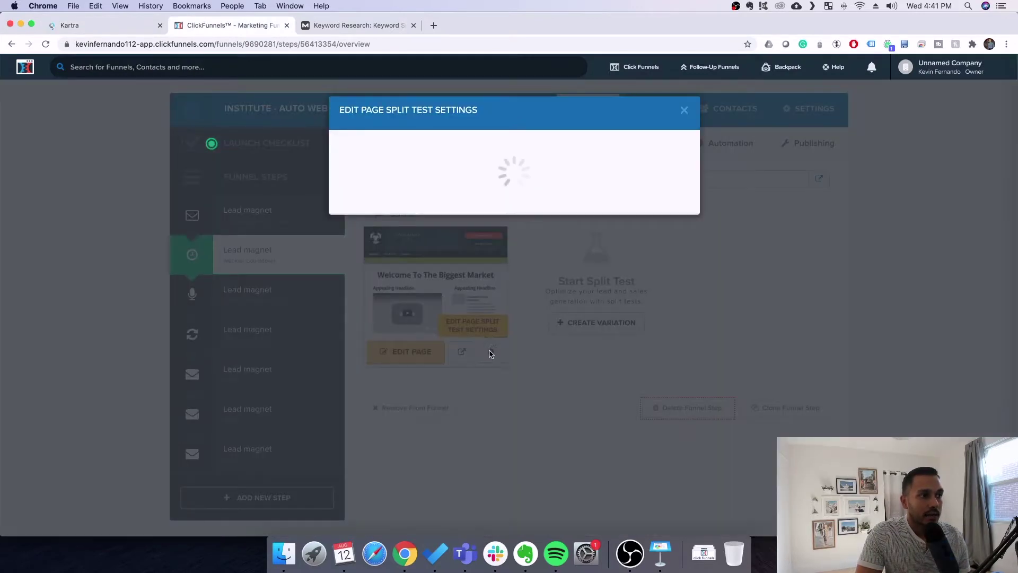
pyautogui.click(679, 112)
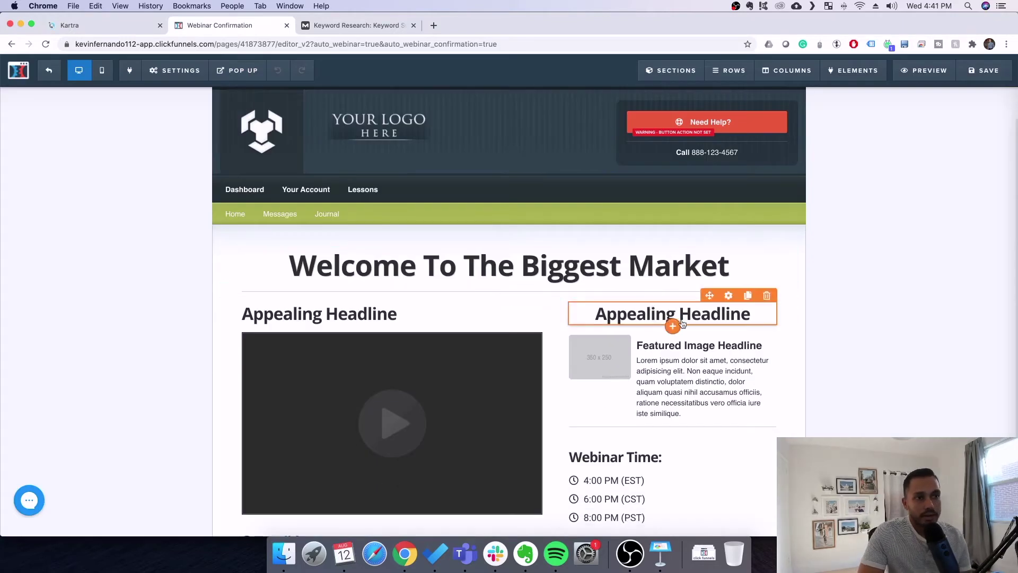
# Step: Inspect the logo image's settings on the webinar page, then put the Featured Image Headline block's text into editing
pyautogui.click(393, 132)
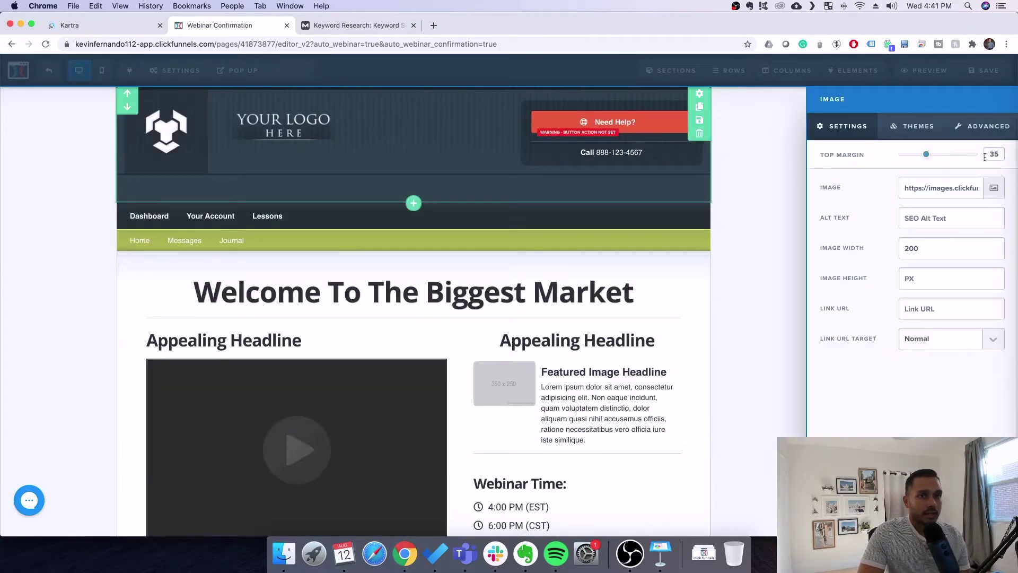
pyautogui.click(945, 215)
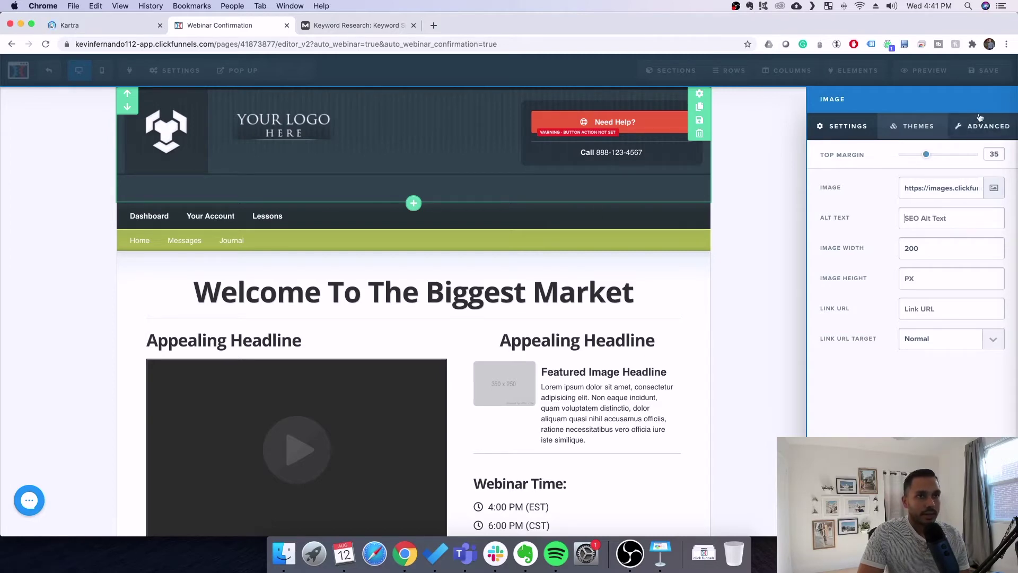
pyautogui.click(608, 354)
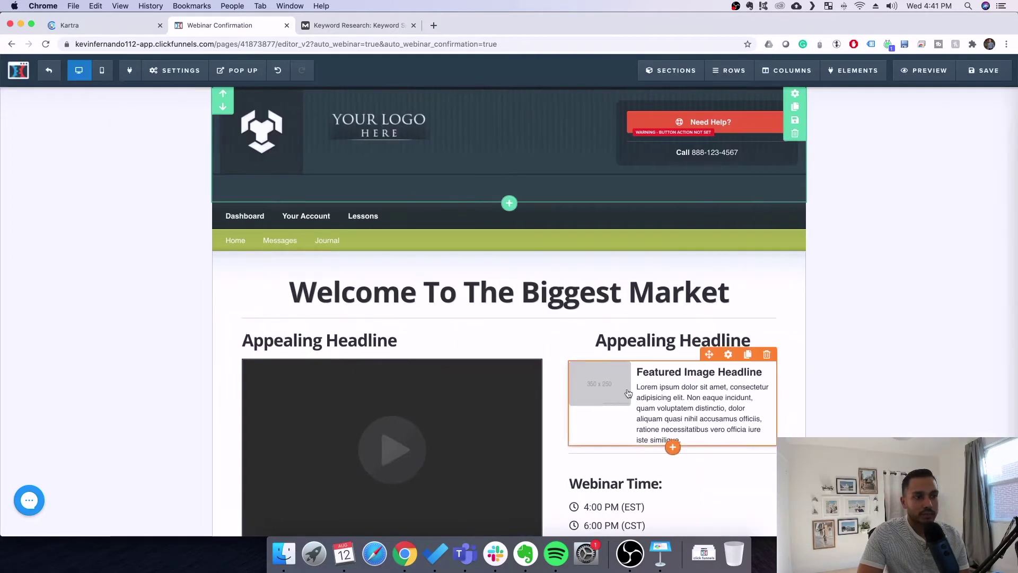
pyautogui.click(687, 388)
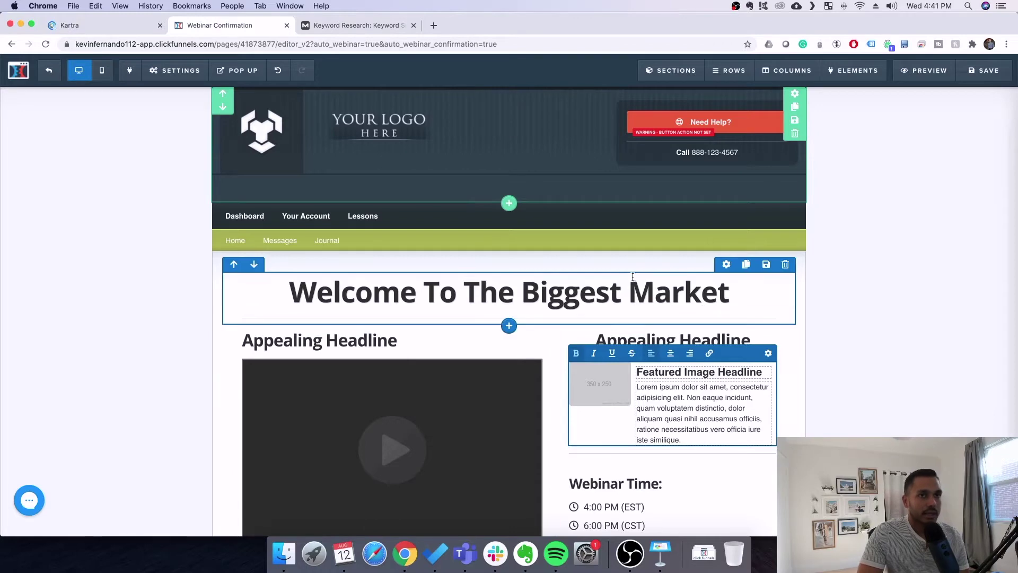
# Step: Browse the layout and content options for adding a section to the webinar page, then close them without adding one
pyautogui.moveTo(676, 73)
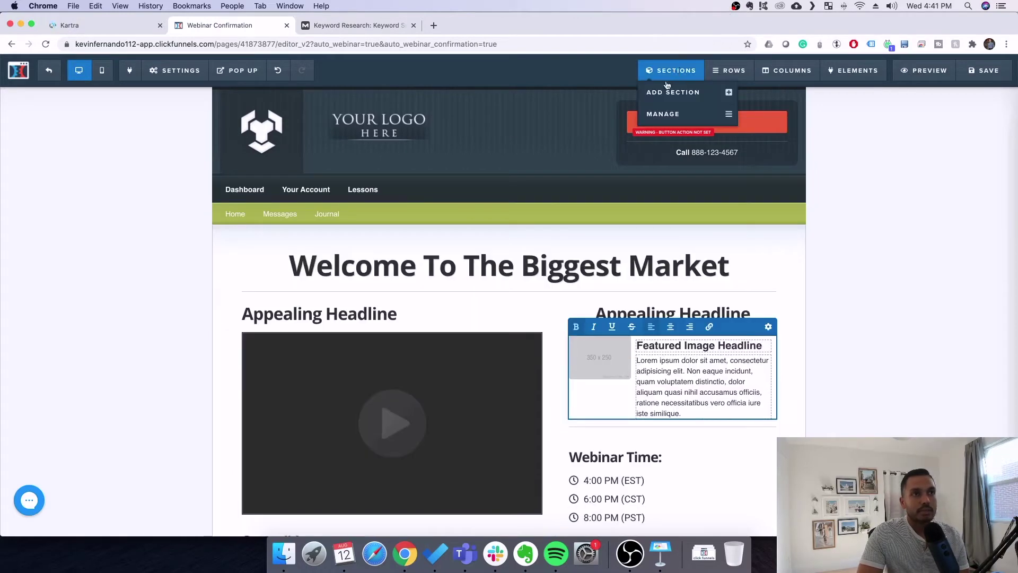
pyautogui.click(669, 92)
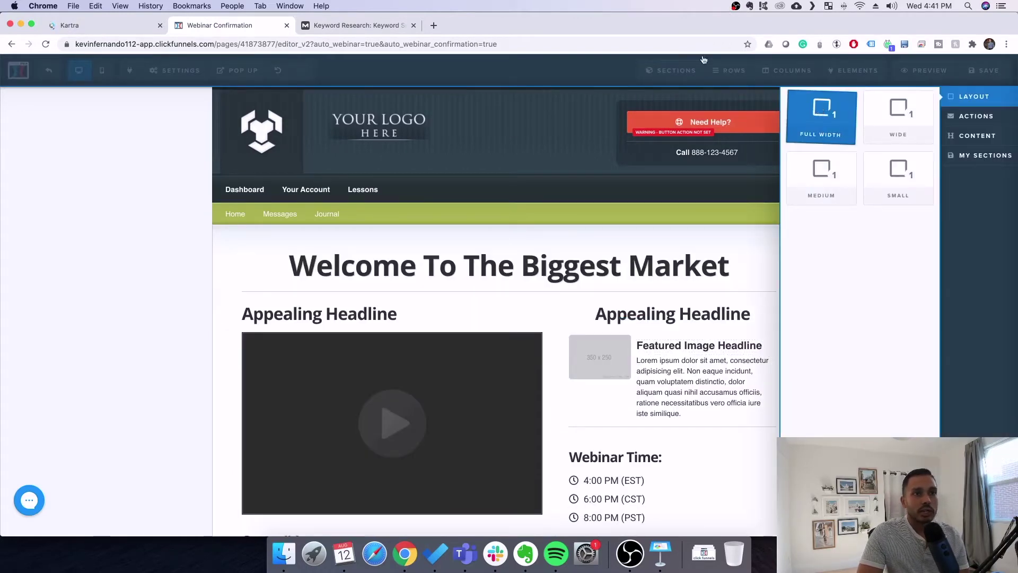
pyautogui.click(970, 136)
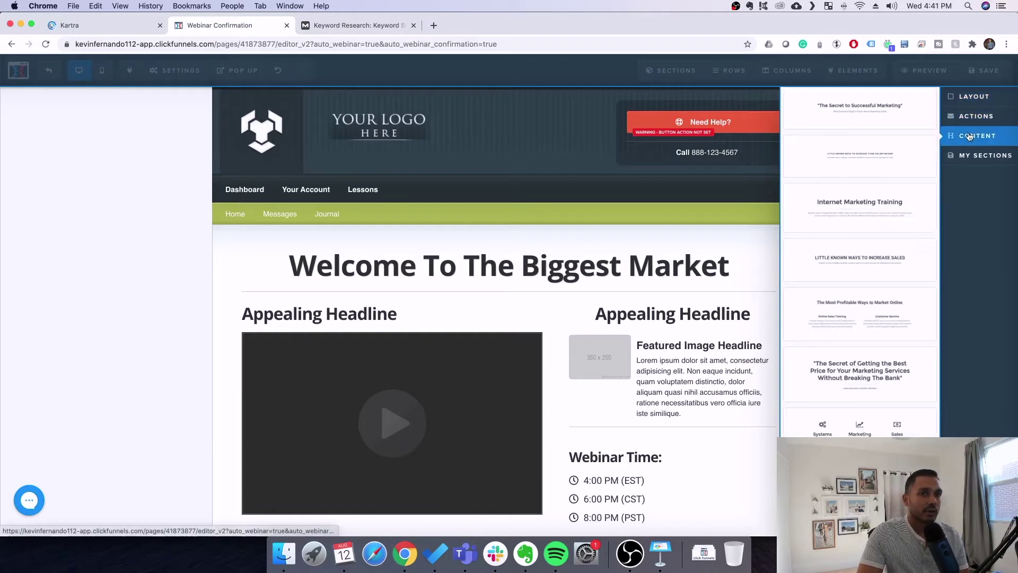
pyautogui.moveTo(598, 266); pyautogui.dragTo(563, 315)
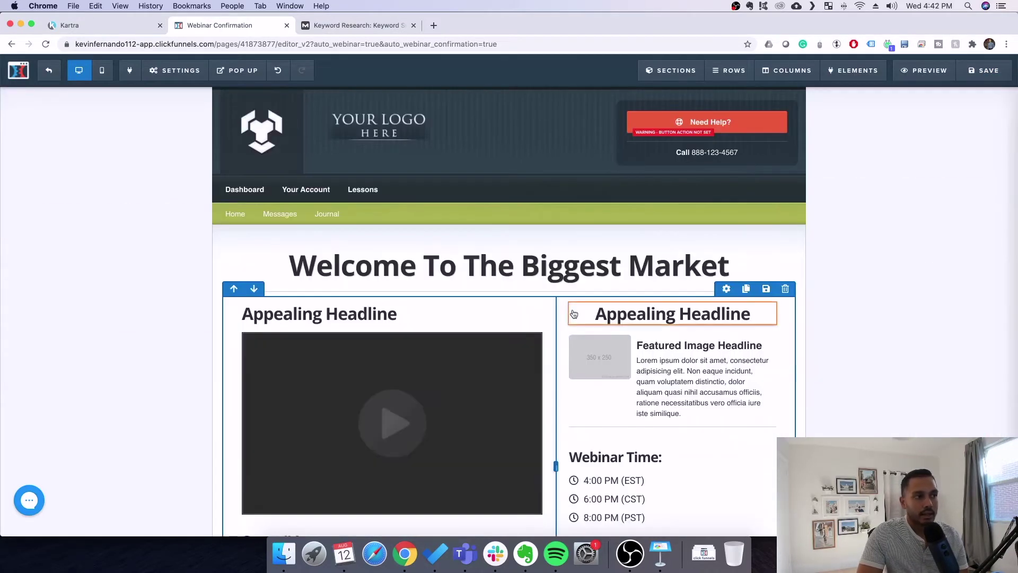
# Step: Switch to Kartra's page editor and open the description line under the "What is Kartra?" heading for text editing
pyautogui.click(123, 28)
pyautogui.scroll(-3, 743, 353)
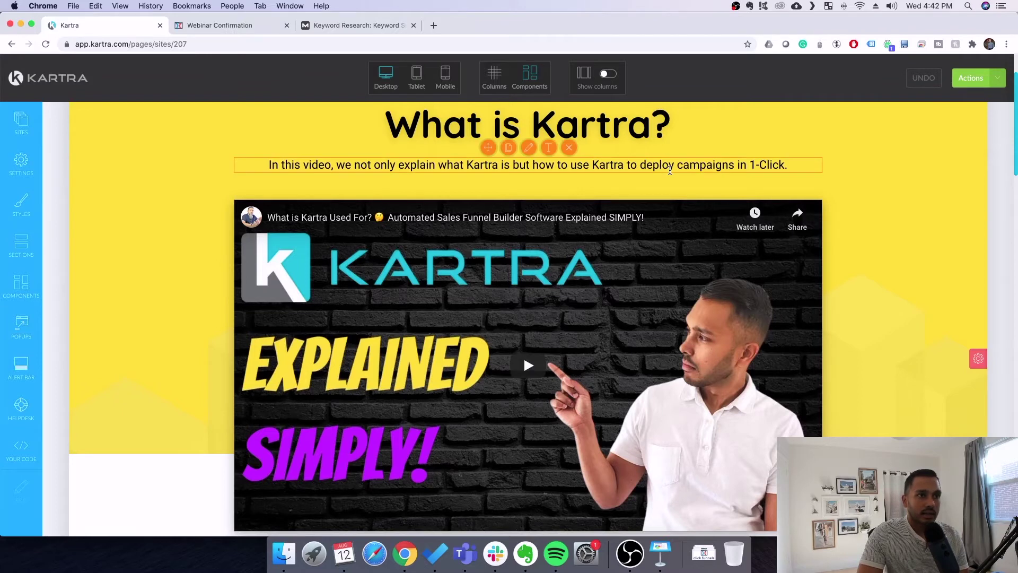
pyautogui.click(536, 169)
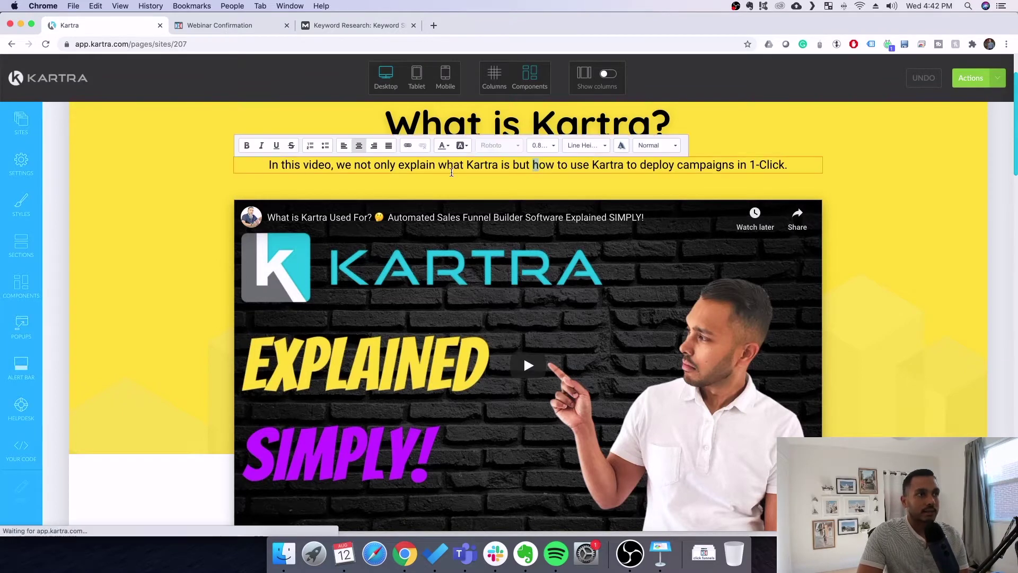
# Step: Browse the Hero Sections block templates in the Kartra page editor, then close the template list
pyautogui.click(33, 247)
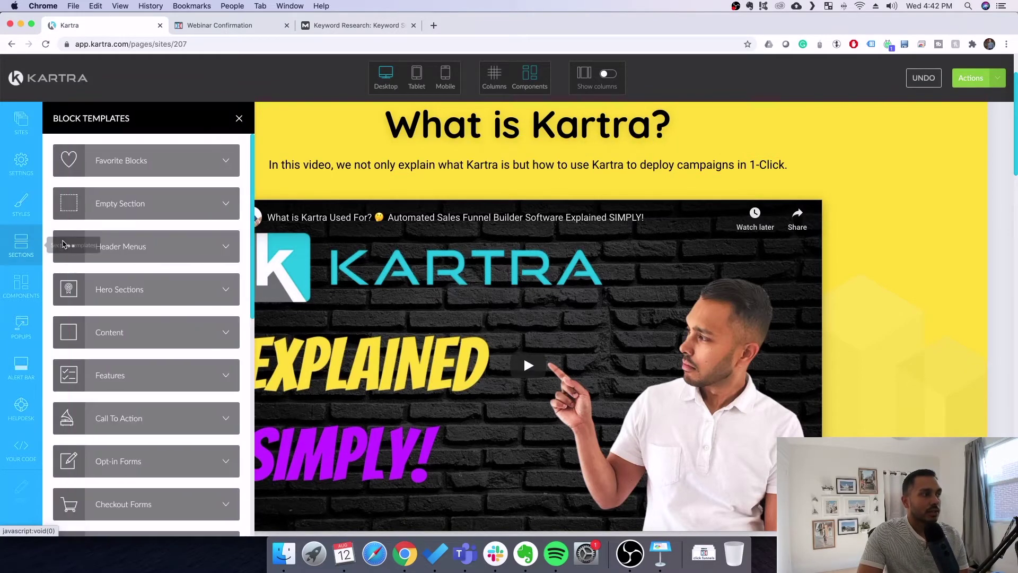
pyautogui.click(225, 300)
pyautogui.scroll(-10, 170, 372)
pyautogui.scroll(-3, 170, 392)
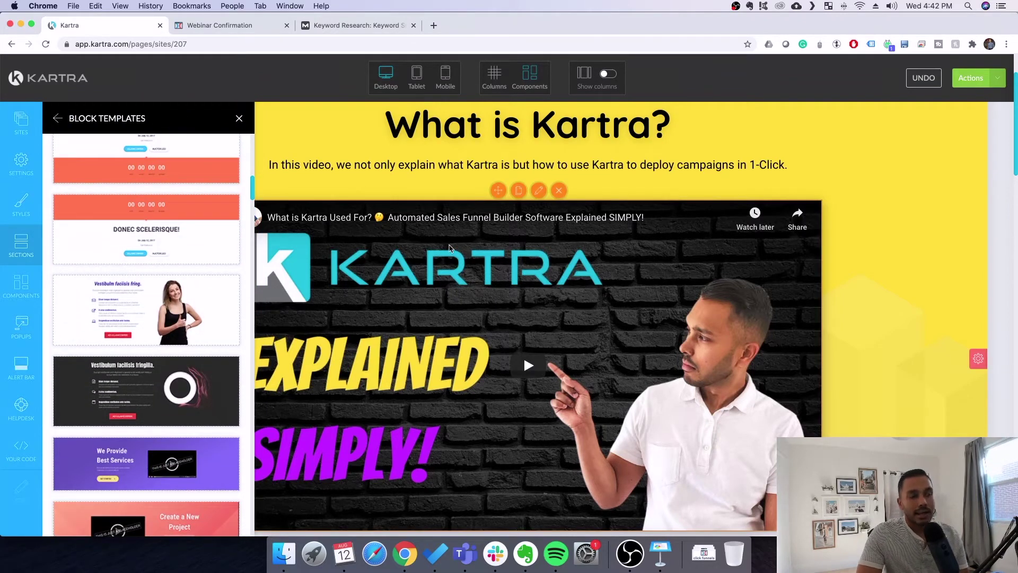
pyautogui.click(240, 118)
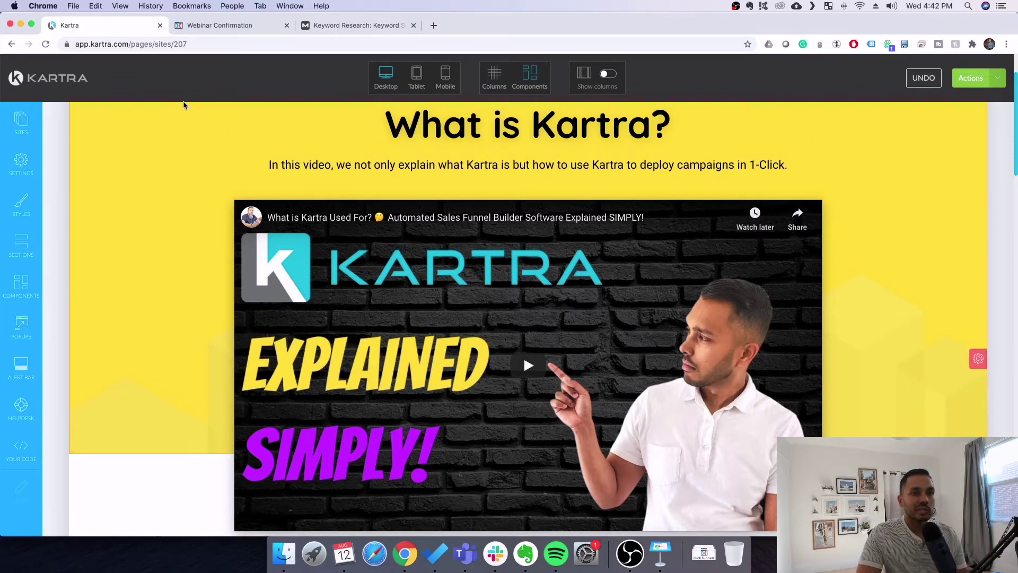
# Step: Review the What is Kartra page from the testimonials through the 30-Day Trial section, then return to its beginning
pyautogui.scroll(-15, 186, 112)
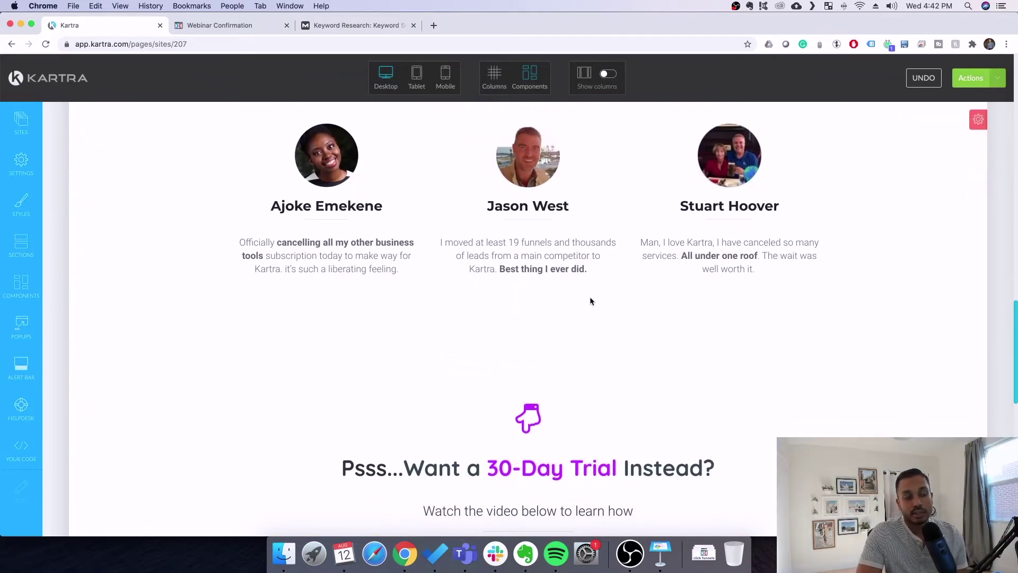
pyautogui.scroll(-5, 584, 293)
pyautogui.moveTo(580, 253)
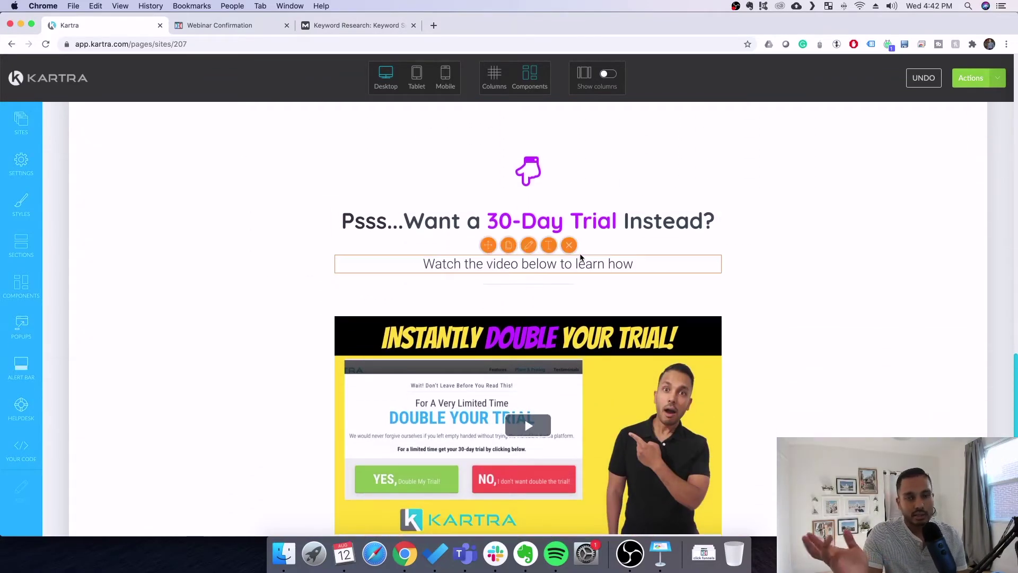
pyautogui.scroll(10, 524, 441)
# Step: Switch to Keynote to review the Basic Analytics point on the "Where They Are Even" slide, then return to Kartra in Chrome
pyautogui.press('super+Tab')
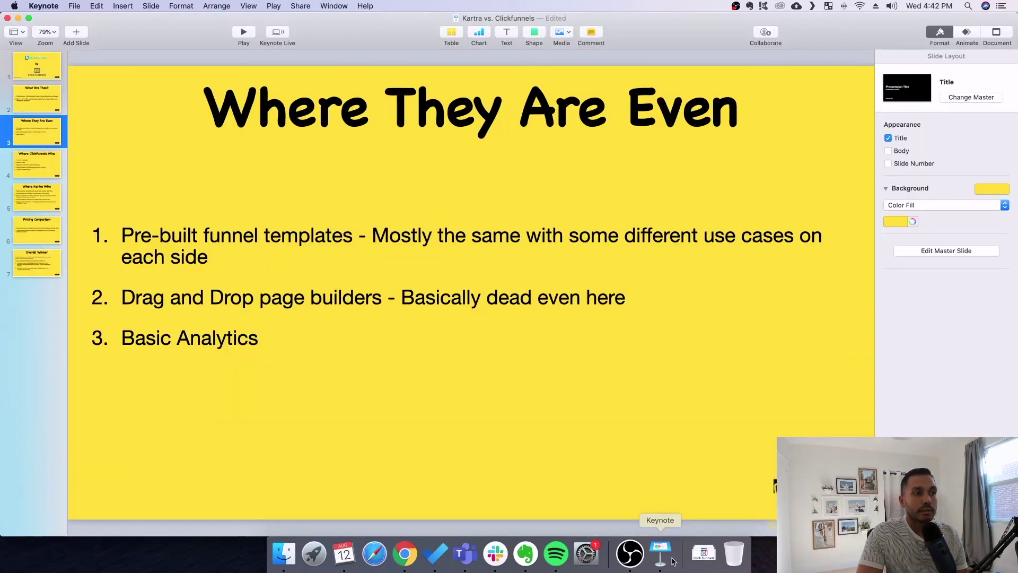
pyautogui.click(194, 337)
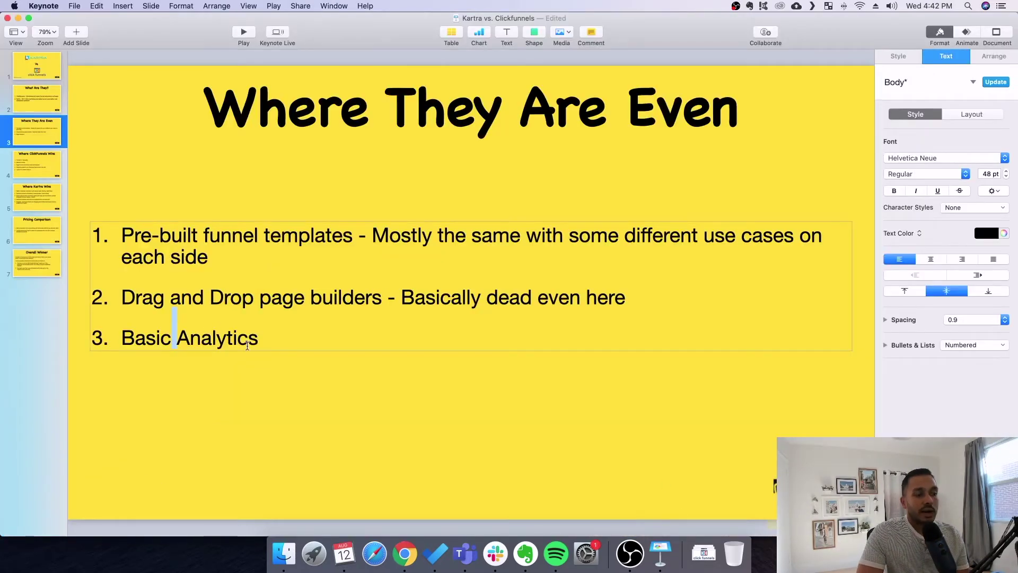
pyautogui.click(405, 553)
pyautogui.moveTo(451, 201)
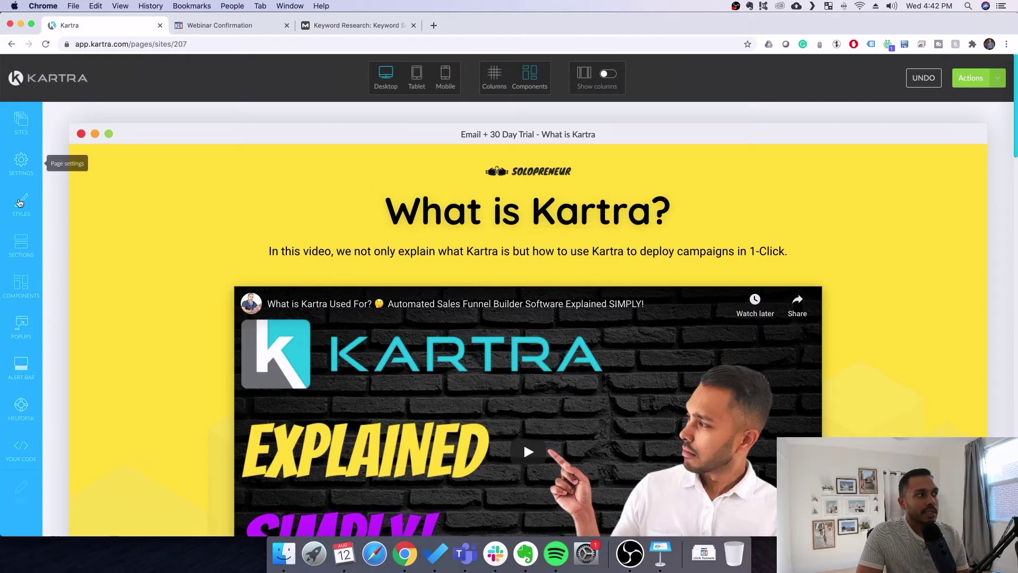
# Step: Switch to ClickFunnels, leave the page editor, and view the stats of the Institute - Auto Webinar funnel
pyautogui.click(195, 26)
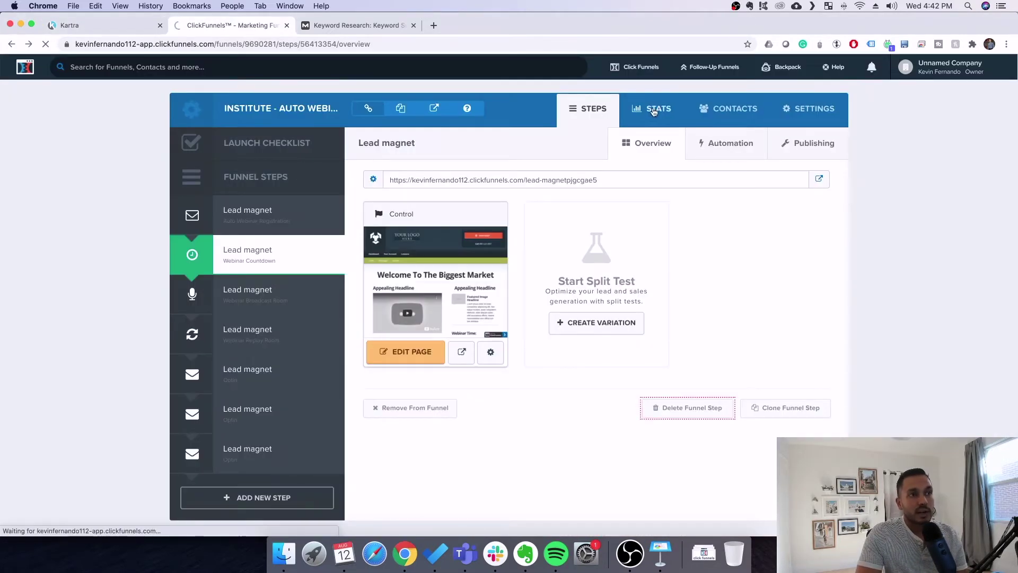
pyautogui.click(658, 109)
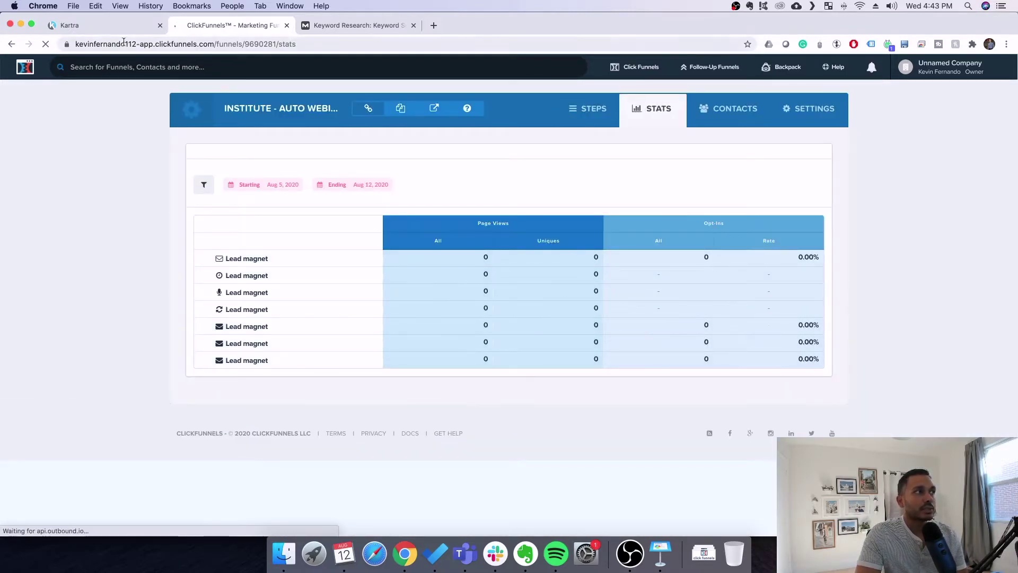
# Step: Switch to Kartra to examine the conversion analytics of its pages, then return to the funnel stats in ClickFunnels
pyautogui.click(86, 25)
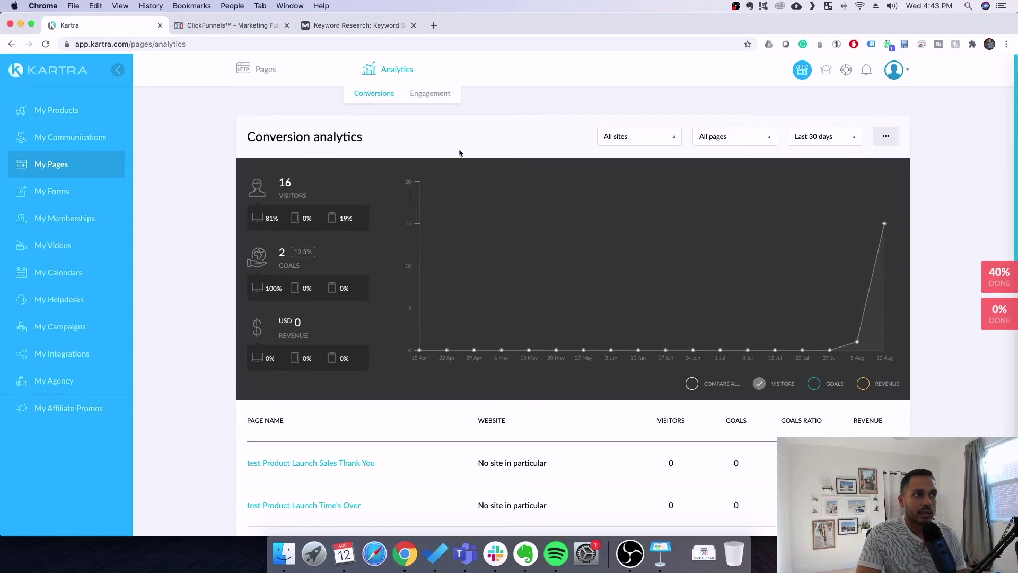
pyautogui.scroll(-2, 523, 349)
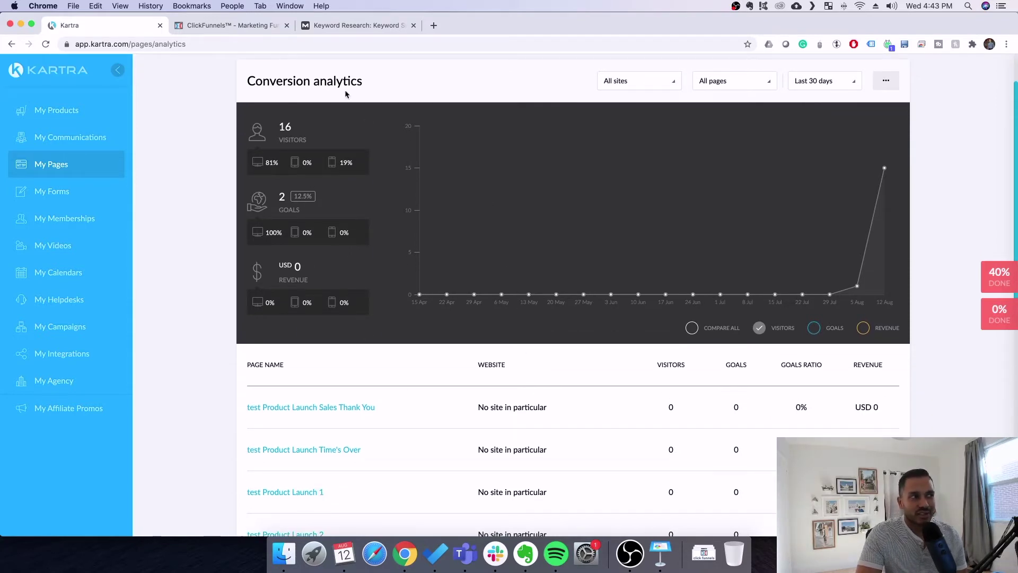
pyautogui.click(245, 26)
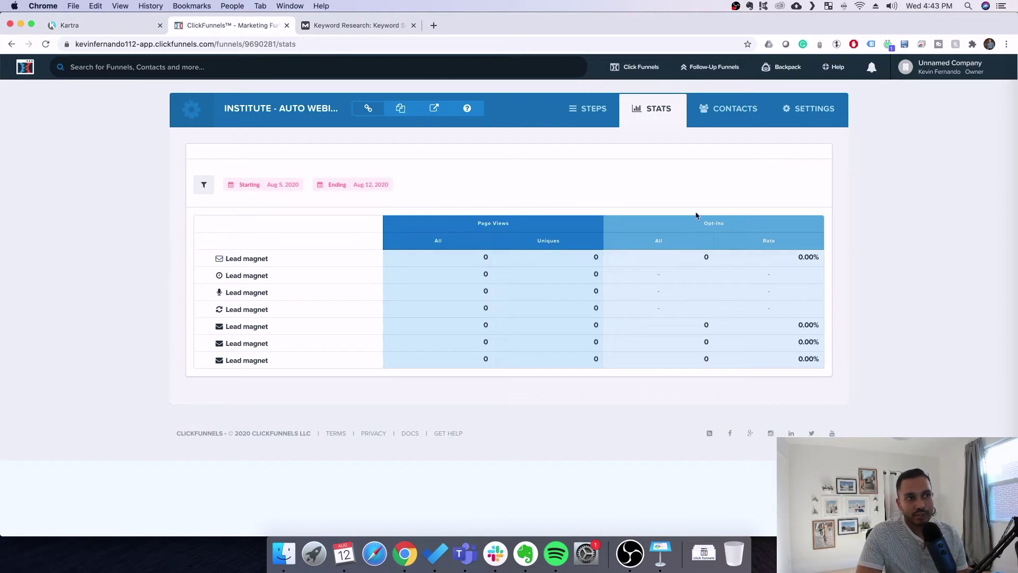
# Step: Compare Kartra's conversion analytics with the ClickFunnels funnel stats, and examine the stats filters, including the Device Category options
pyautogui.click(121, 28)
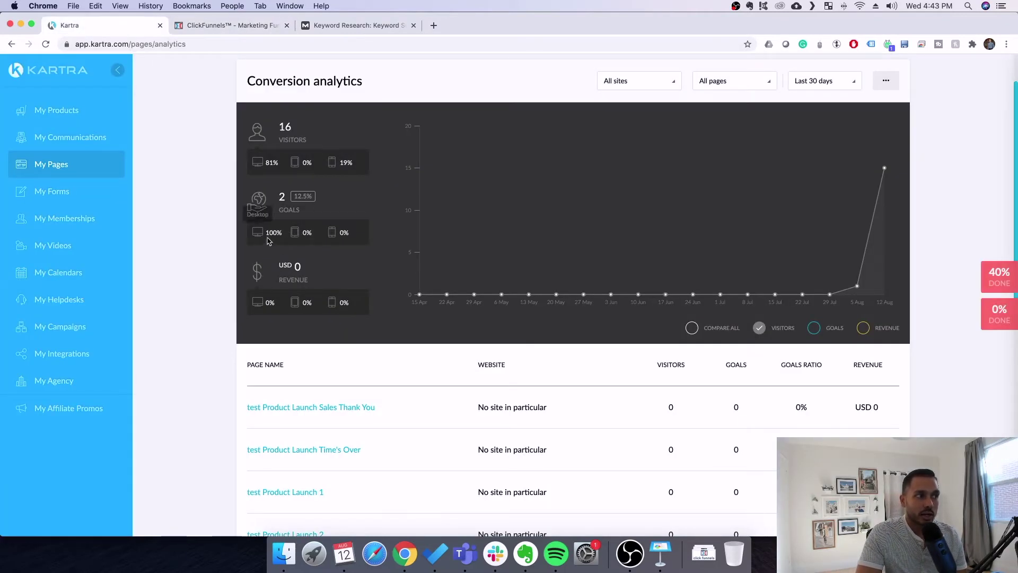
pyautogui.click(226, 24)
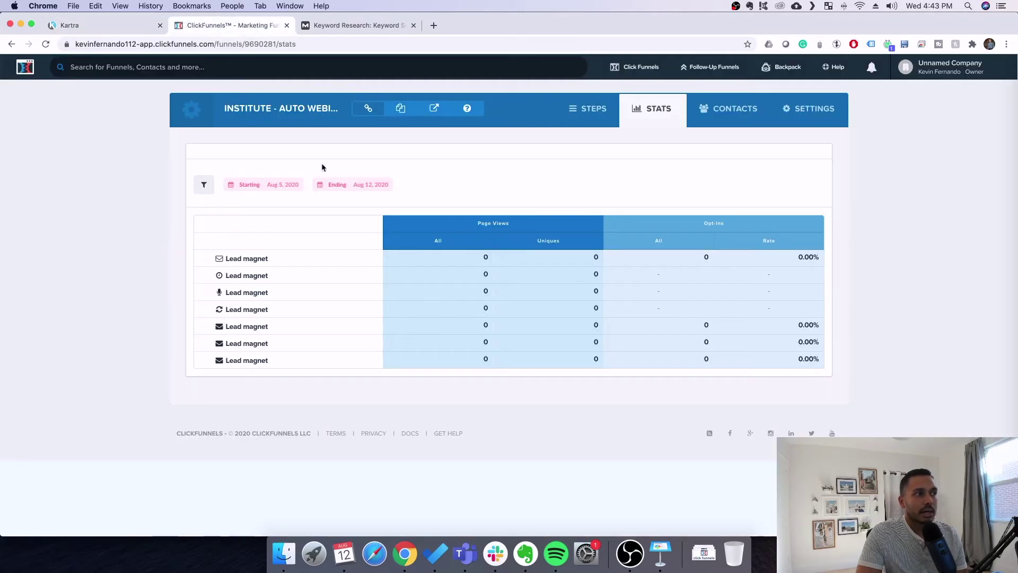
pyautogui.click(204, 185)
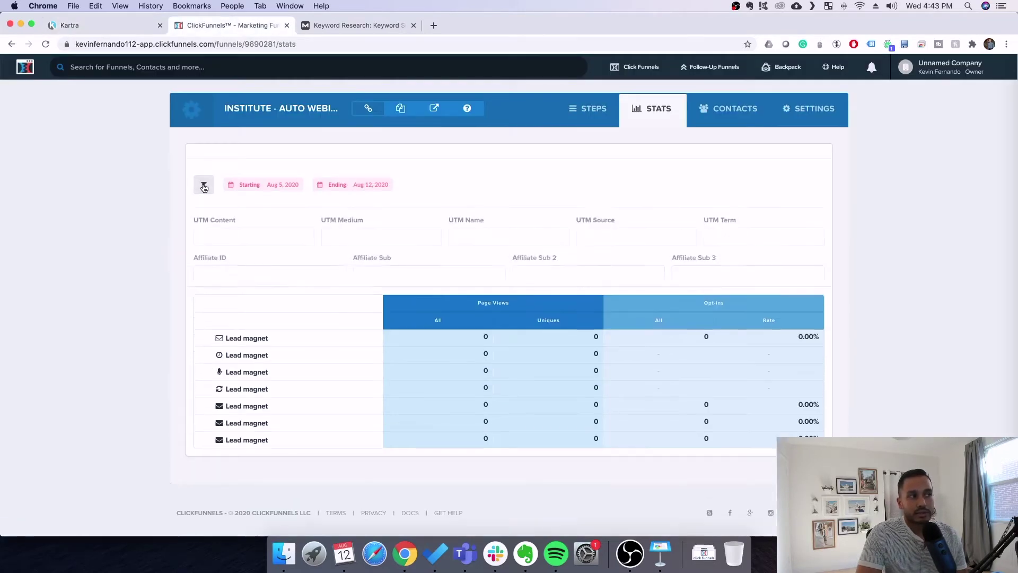
pyautogui.click(562, 313)
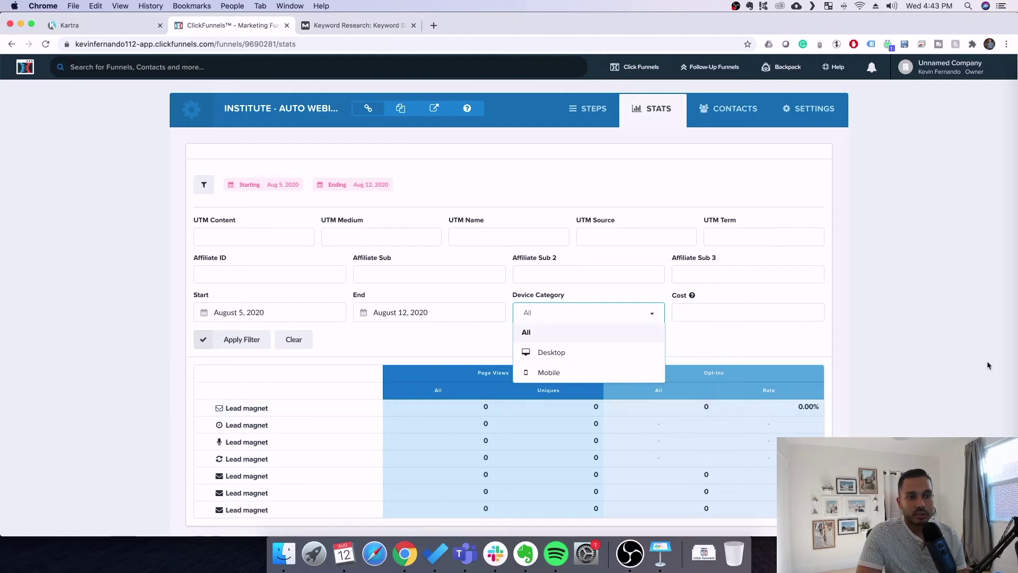
pyautogui.click(714, 333)
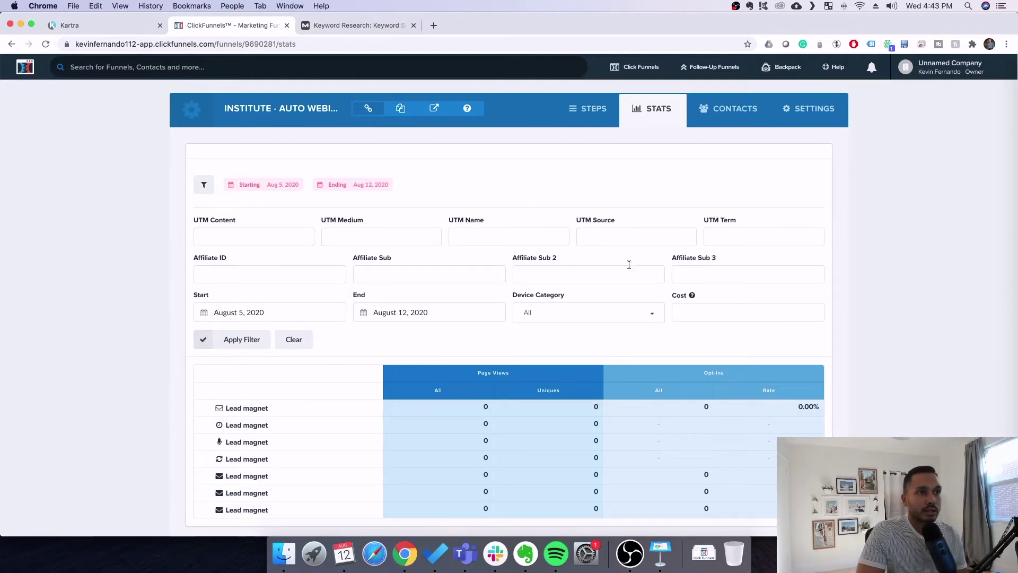
# Step: Switch to Keynote to review the "Where ClickFunnels Wins" slide, then browse the FunnelFlix dashboard in Chrome down to Personal Development
pyautogui.press('super+Tab')
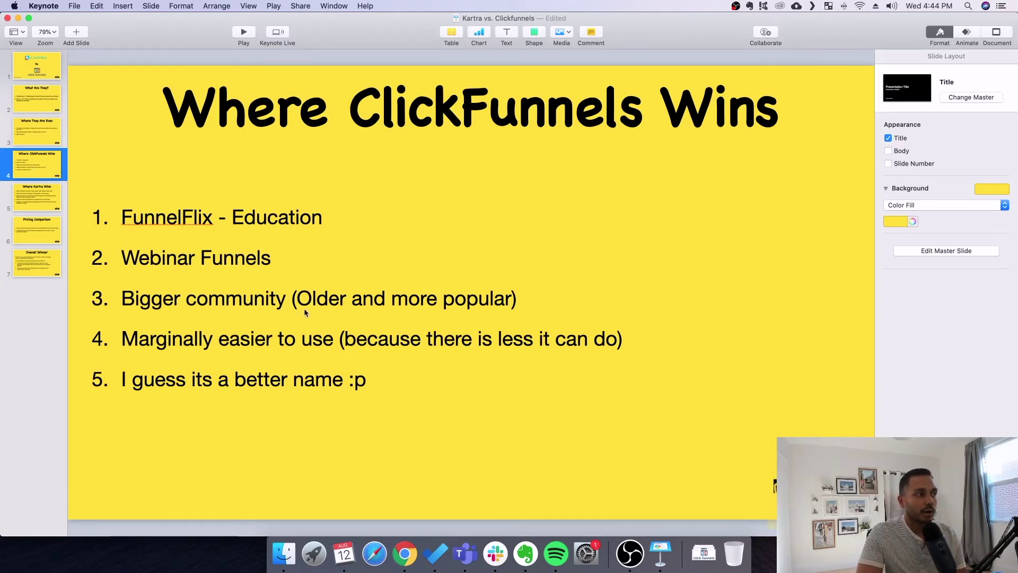
pyautogui.click(404, 555)
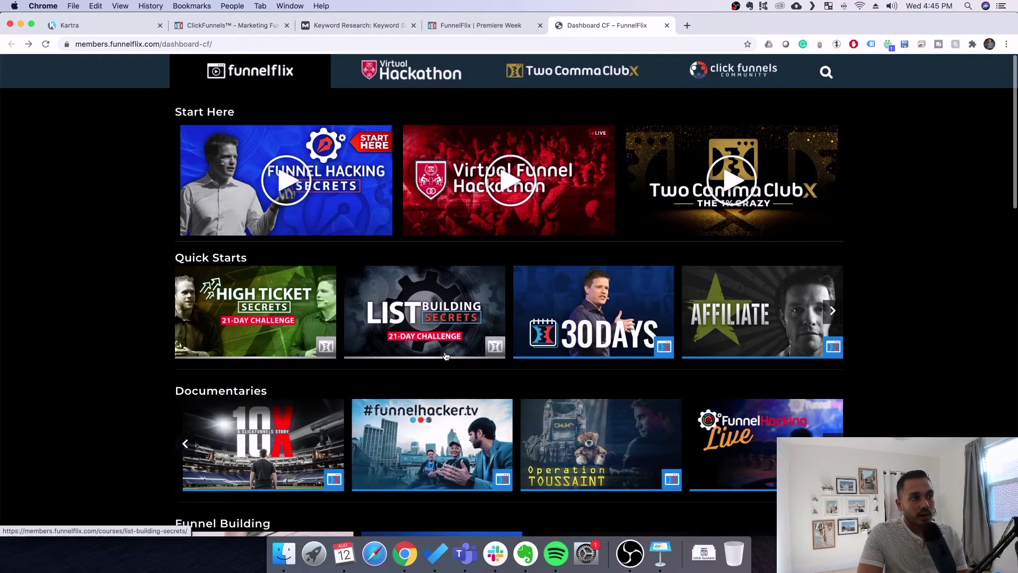
pyautogui.scroll(-5, 509, 371)
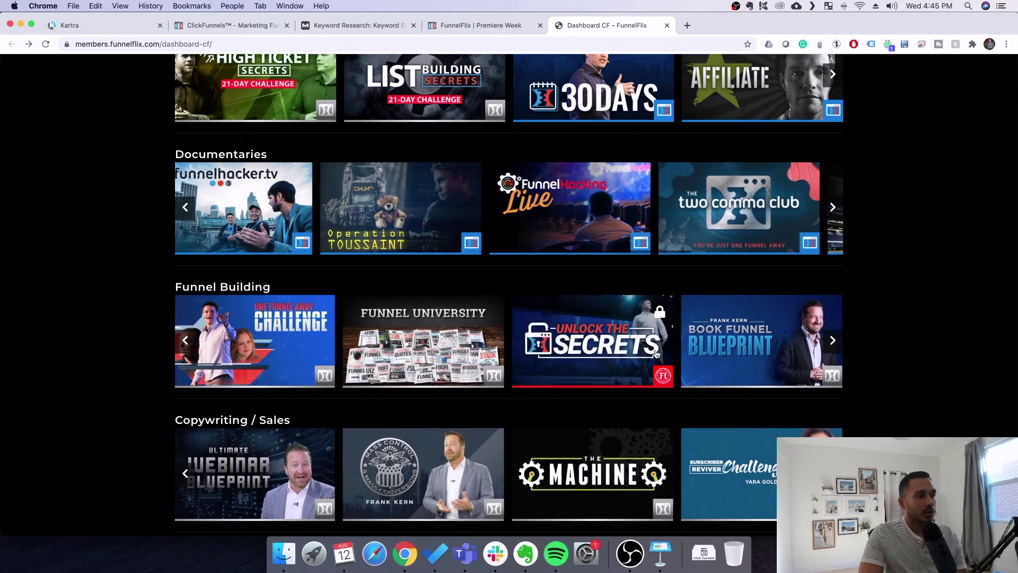
pyautogui.scroll(-3, 566, 411)
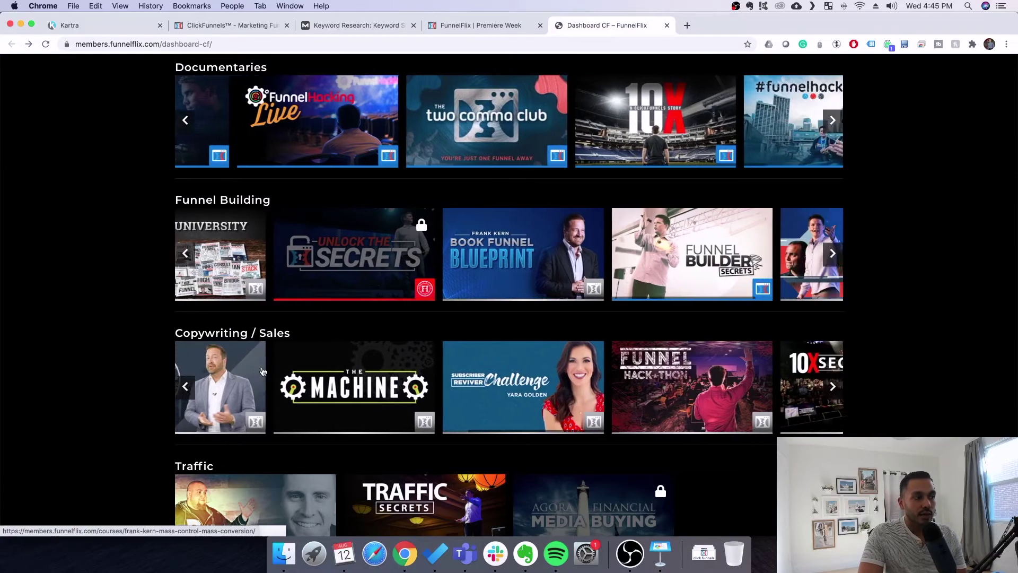
pyautogui.scroll(-4, 510, 397)
pyautogui.scroll(-6, 385, 361)
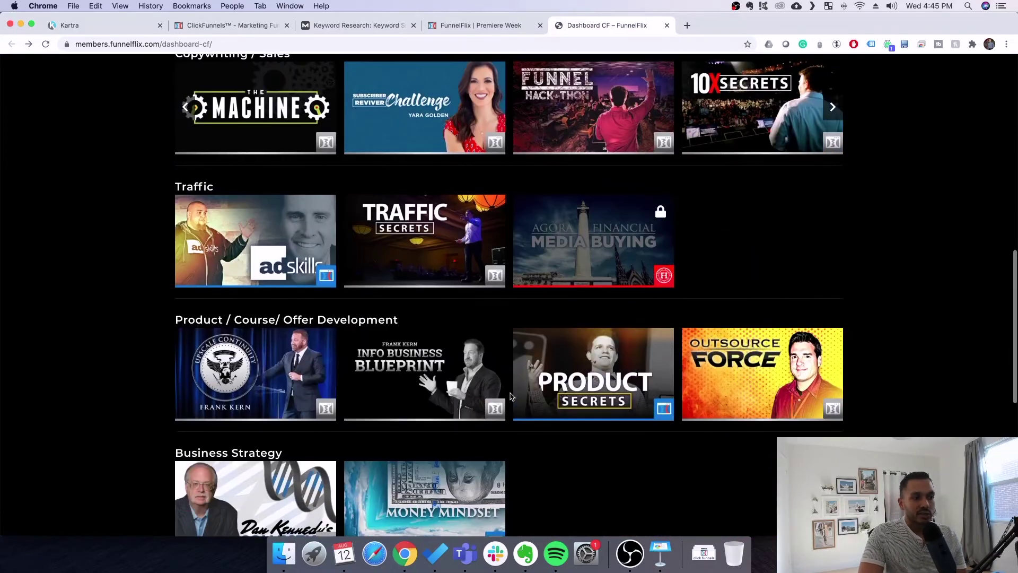
pyautogui.scroll(-5, 557, 376)
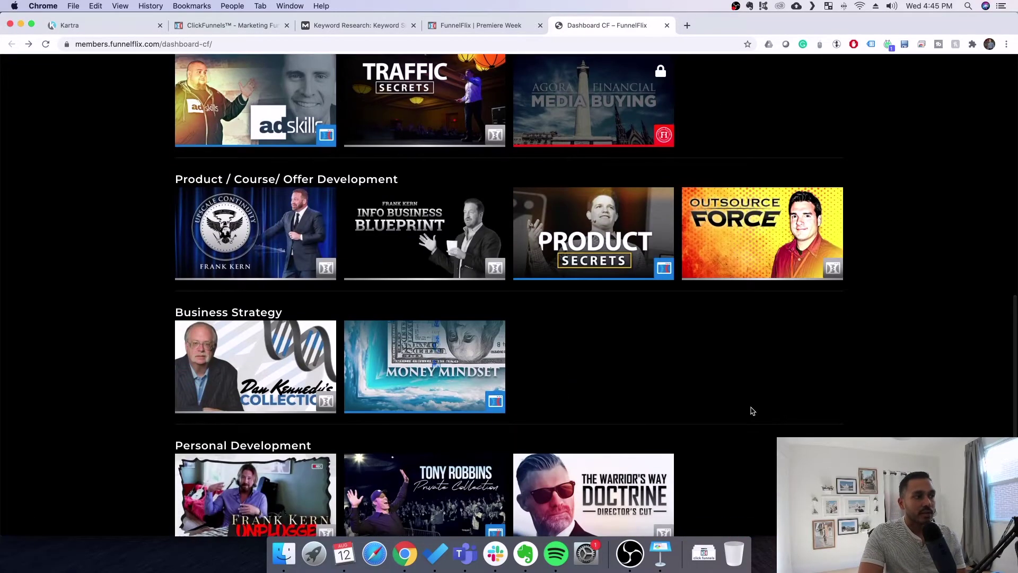
pyautogui.scroll(-2, 752, 411)
# Step: Return to the Start Here section of the FunnelFlix dashboard, then open Funnel Hacking Secrets and examine its training and template lessons
pyautogui.scroll(7, 477, 371)
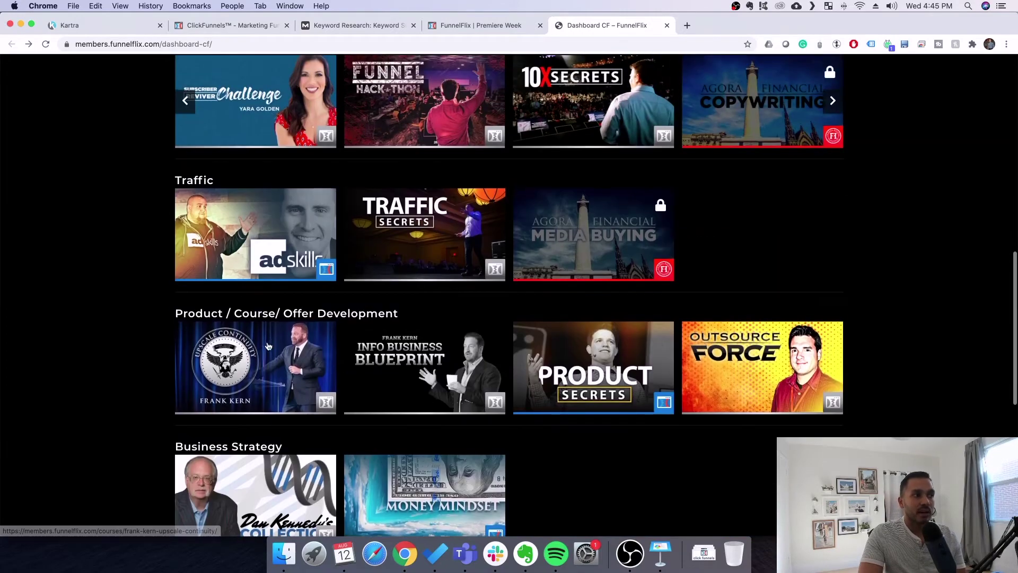
pyautogui.scroll(5, 264, 336)
pyautogui.scroll(4, 263, 336)
pyautogui.scroll(4, 346, 401)
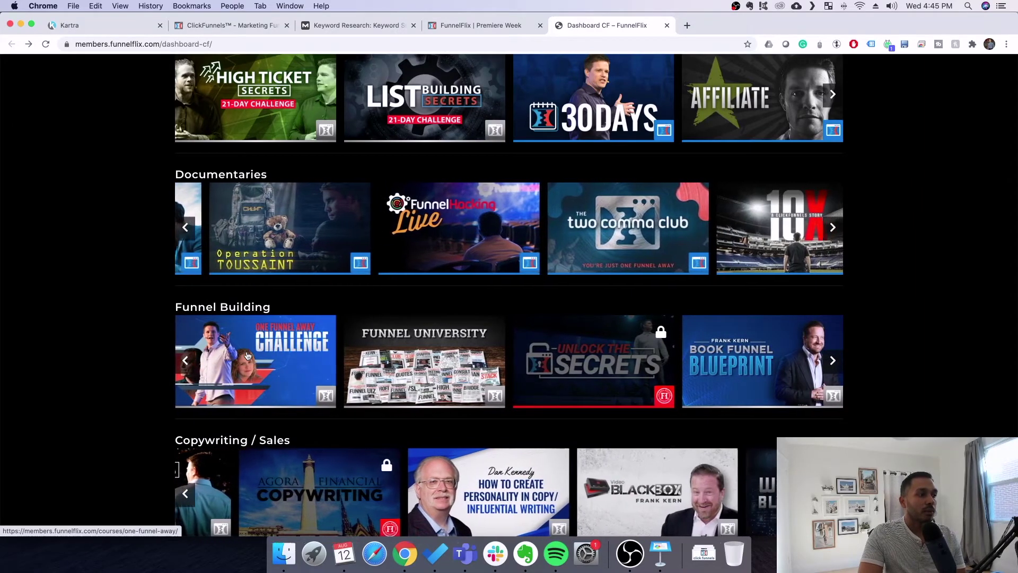
pyautogui.scroll(5, 247, 355)
pyautogui.click(295, 171)
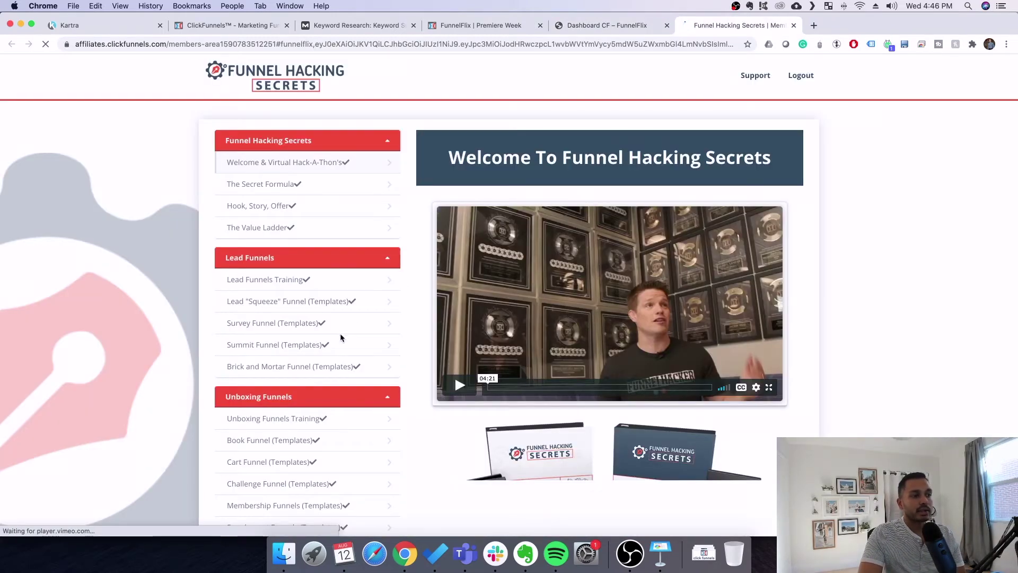
pyautogui.scroll(-6, 290, 309)
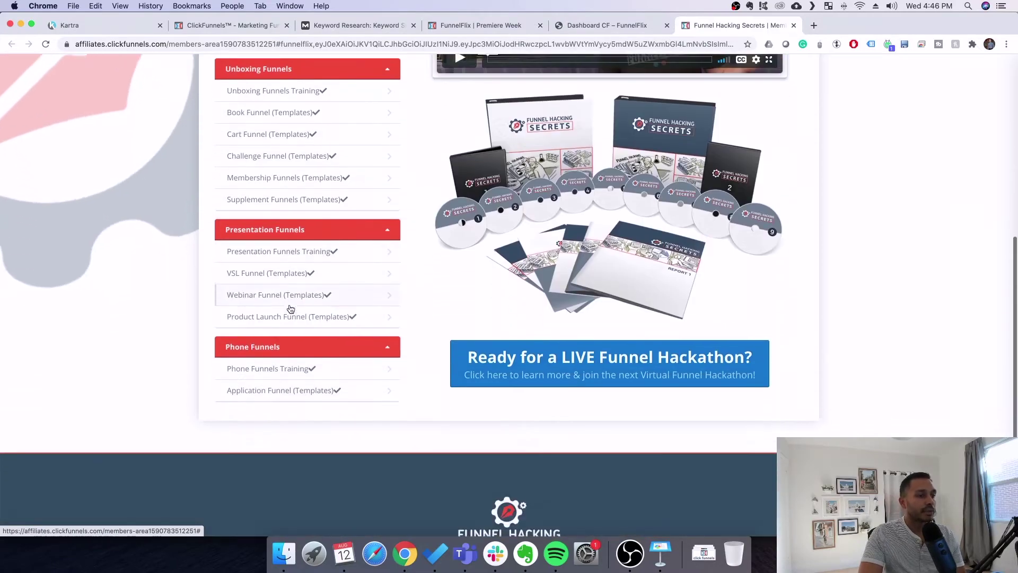
pyautogui.scroll(-1, 291, 309)
pyautogui.scroll(8, 298, 302)
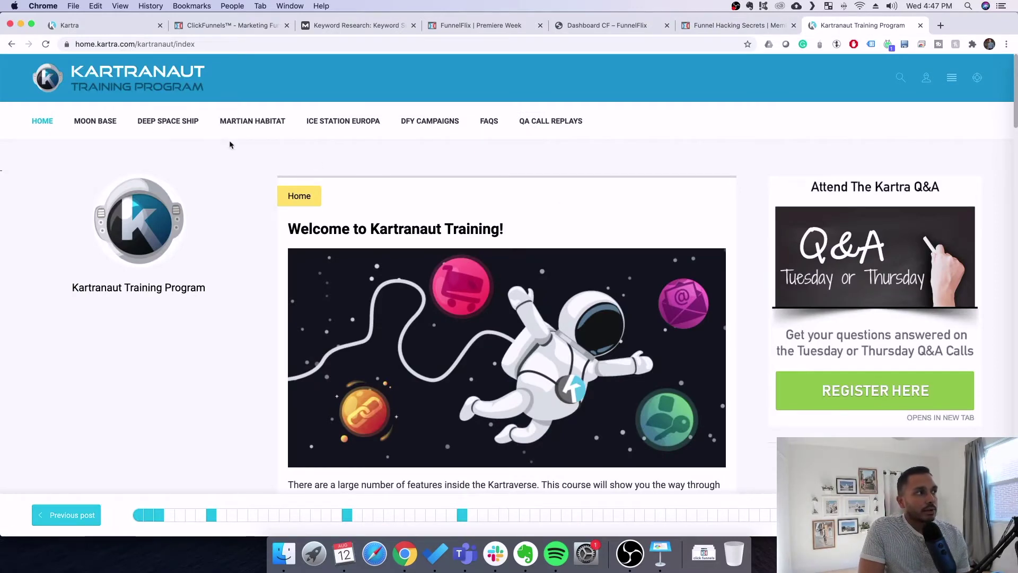
# Step: Examine the Kartranaut Training Program home page through the Flight Plan, then return to its beginning
pyautogui.scroll(-6, 449, 296)
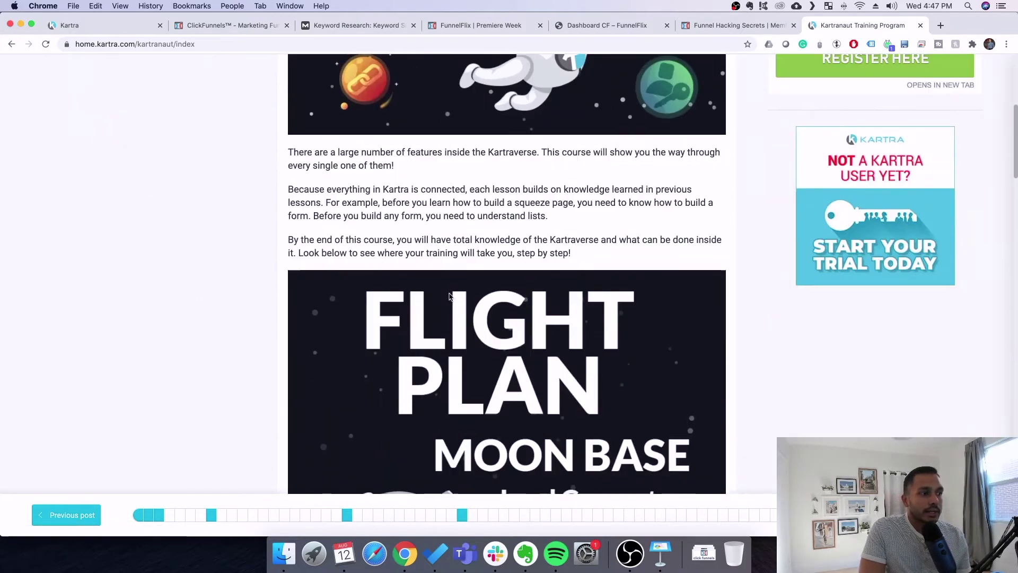
pyautogui.scroll(-9, 449, 296)
pyautogui.scroll(15, 212, 182)
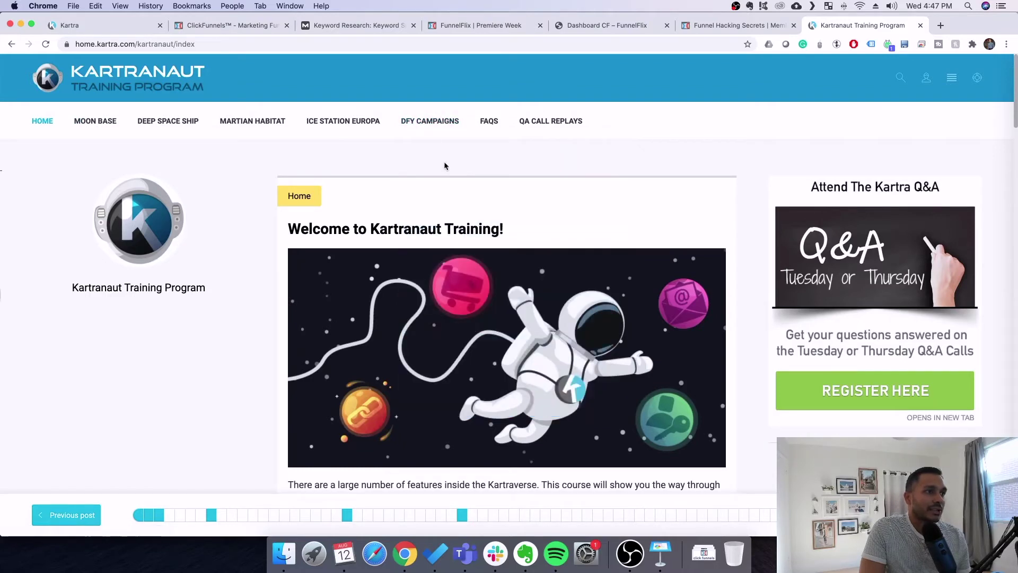
# Step: Open the Simple List Builder training under DFY Campaigns and examine its introduction and lessons, including Step 1 and Step 5
pyautogui.click(428, 172)
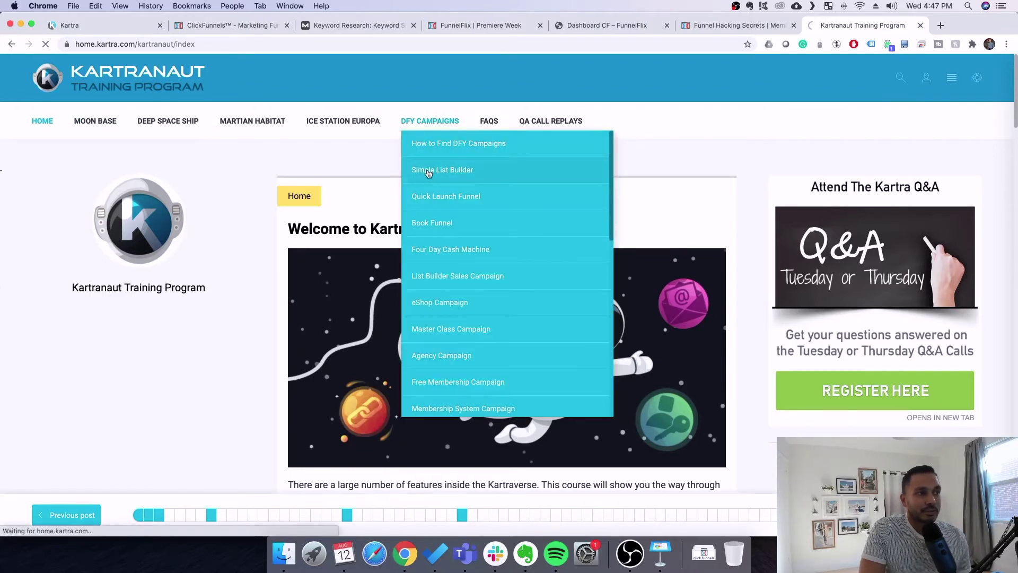
pyautogui.scroll(-3, 508, 243)
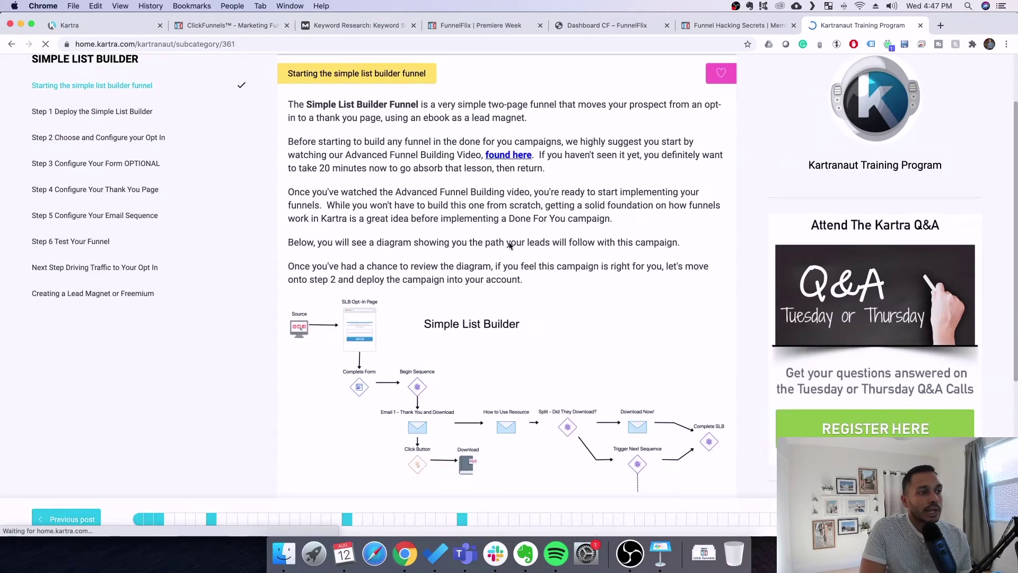
pyautogui.scroll(-5, 434, 342)
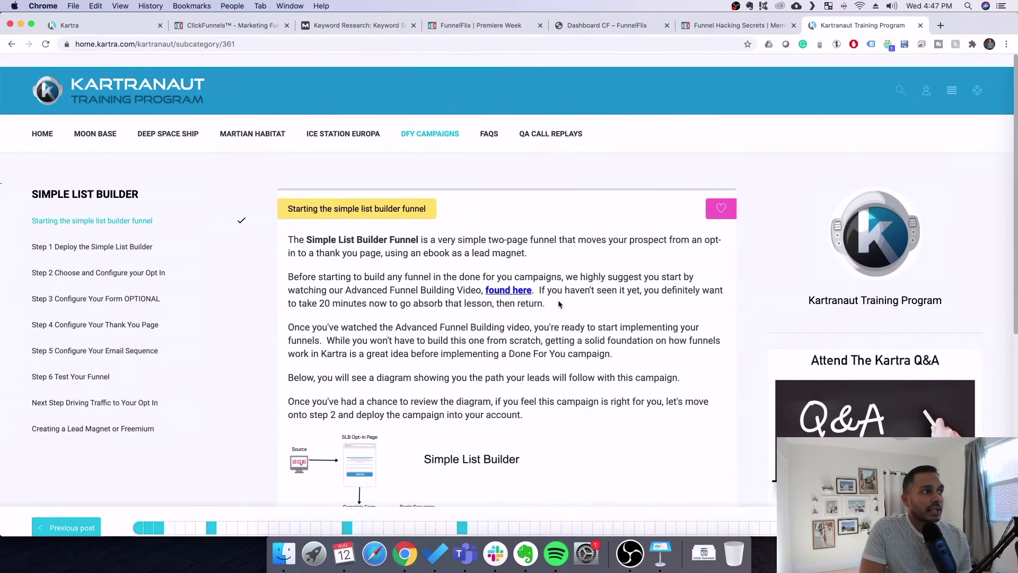
pyautogui.click(98, 242)
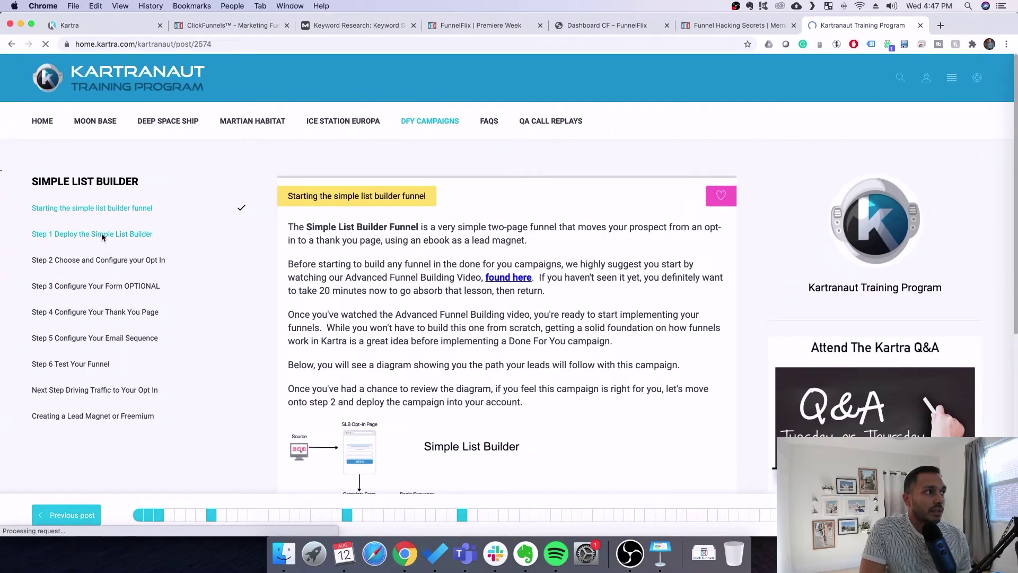
pyautogui.scroll(-5, 471, 307)
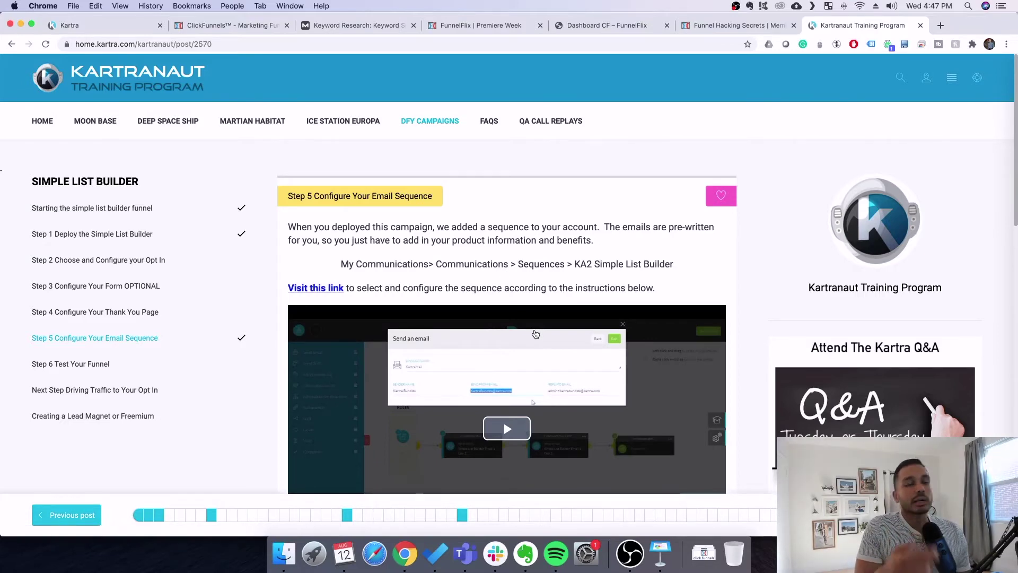
# Step: Switch to Keynote to review the Webinar Funnels point on the "Where ClickFunnels Wins" slide, then return to Chrome
pyautogui.click(661, 554)
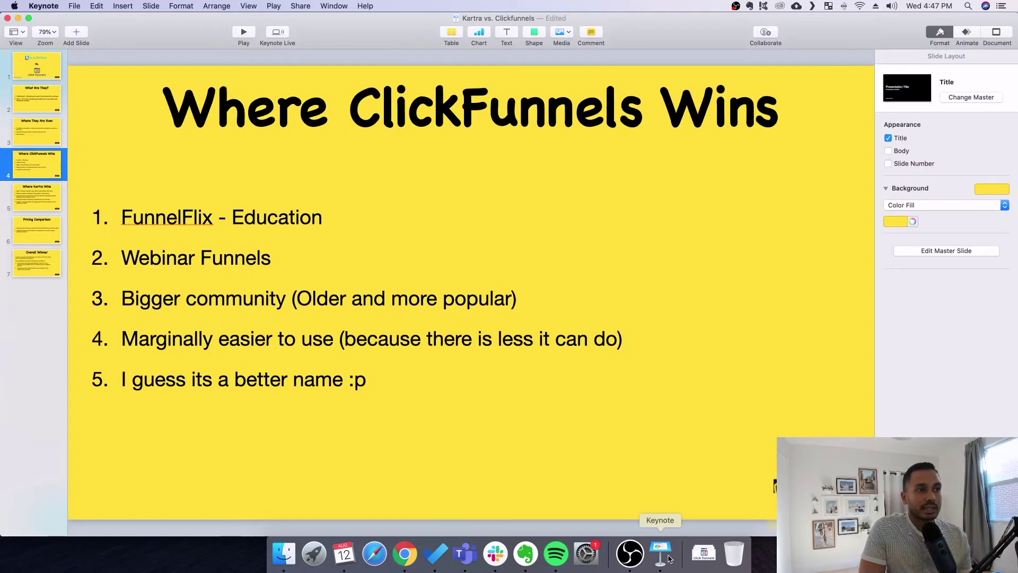
pyautogui.click(202, 262)
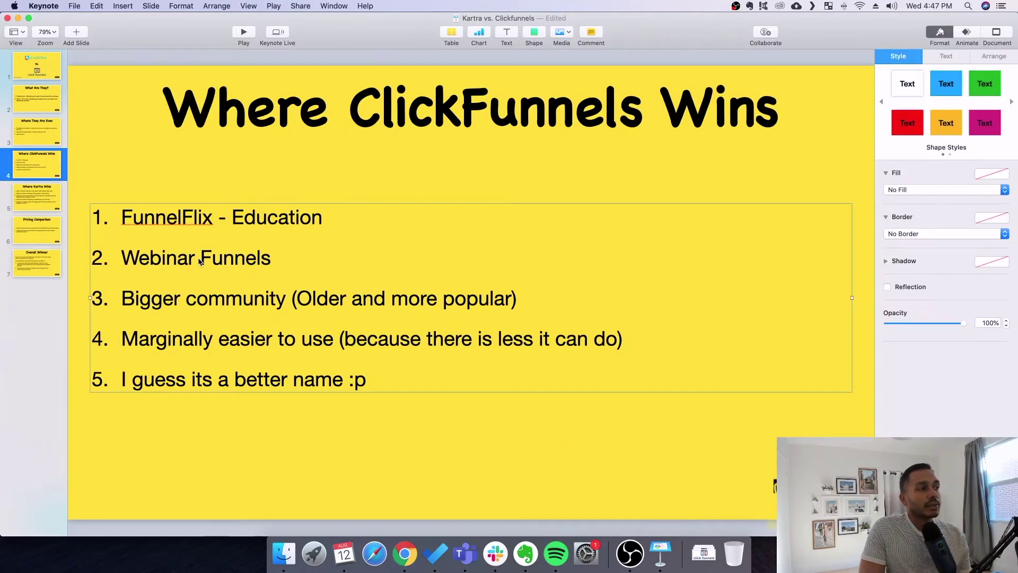
pyautogui.click(405, 554)
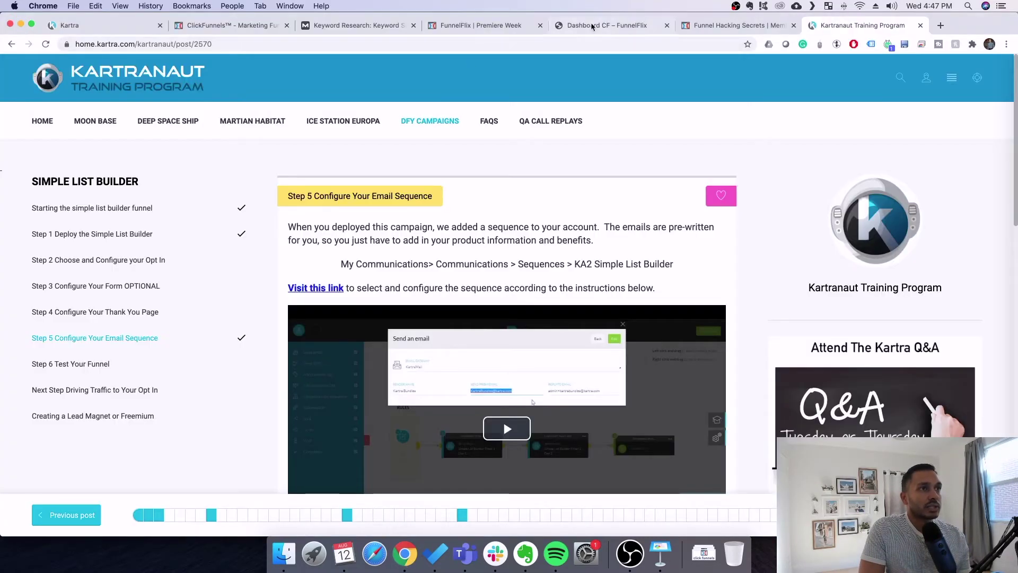
# Step: In ClickFunnels, start building a new funnel with the Host Webinar goal and the Live Webinar type
pyautogui.click(246, 24)
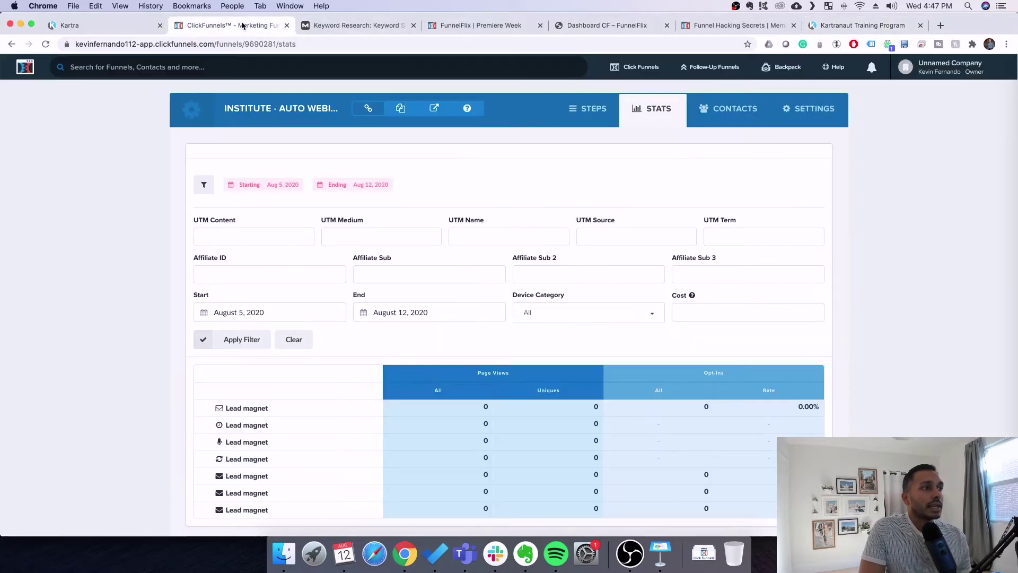
pyautogui.moveTo(639, 67)
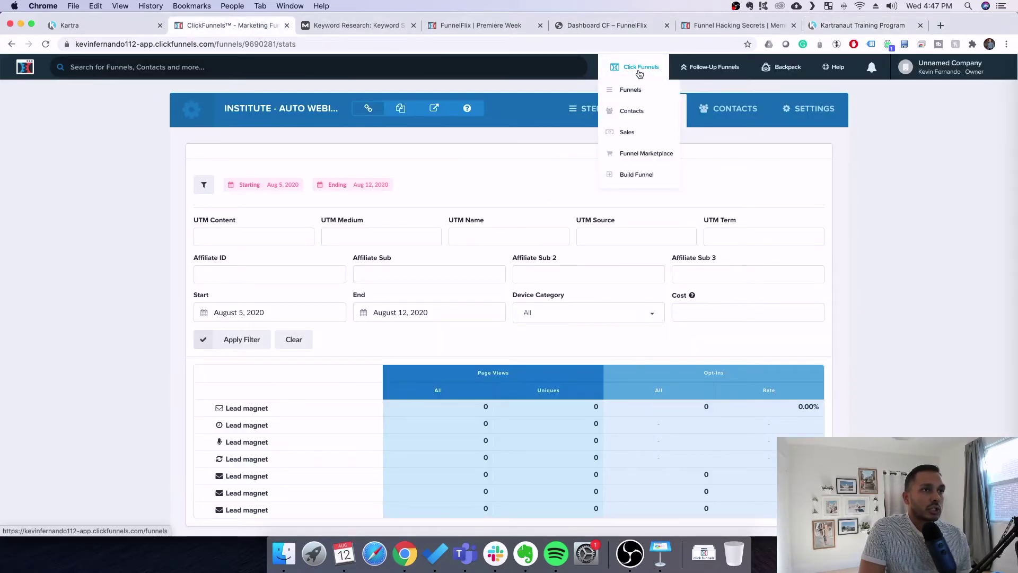
pyautogui.click(626, 177)
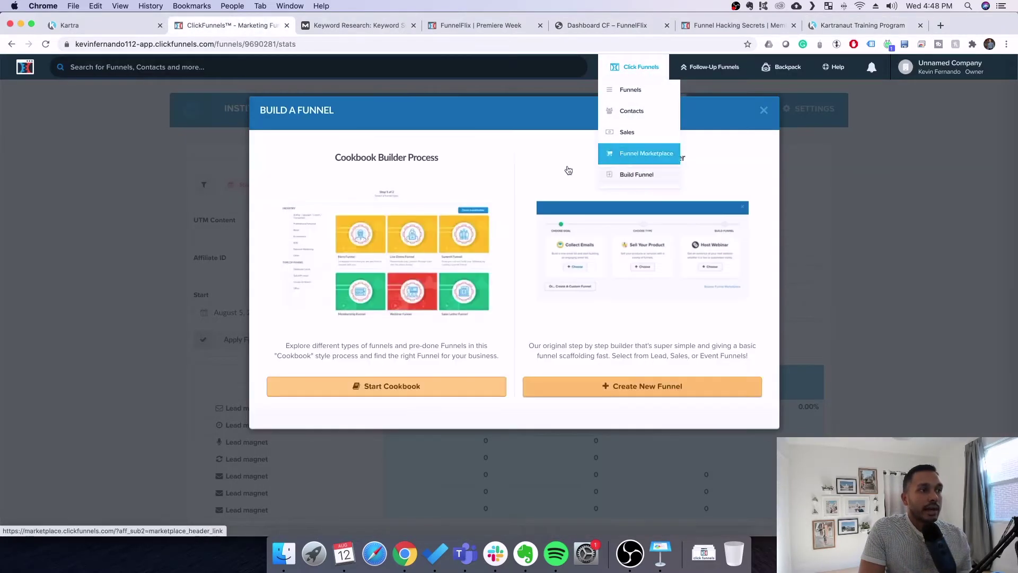
pyautogui.click(584, 391)
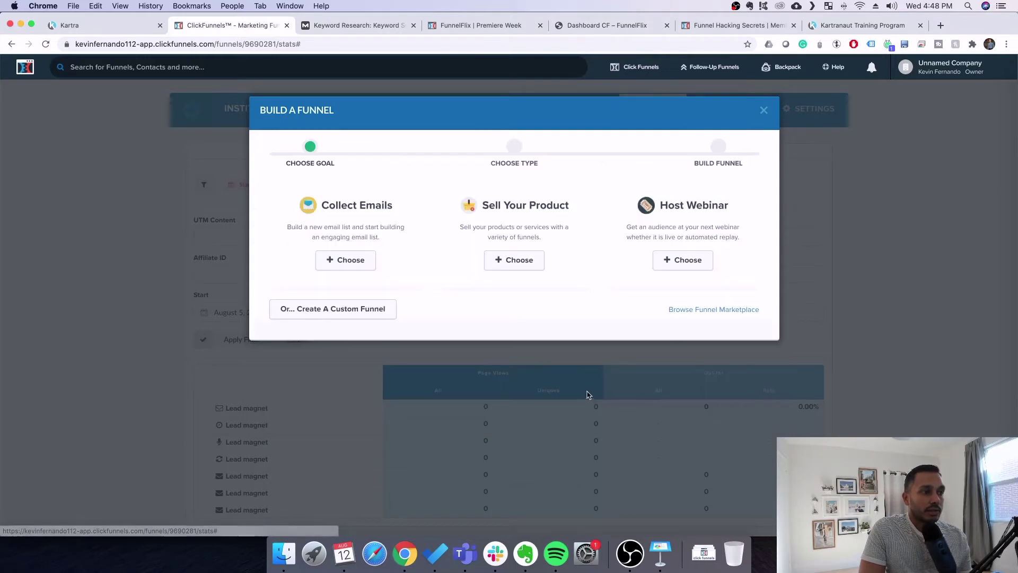
pyautogui.click(682, 260)
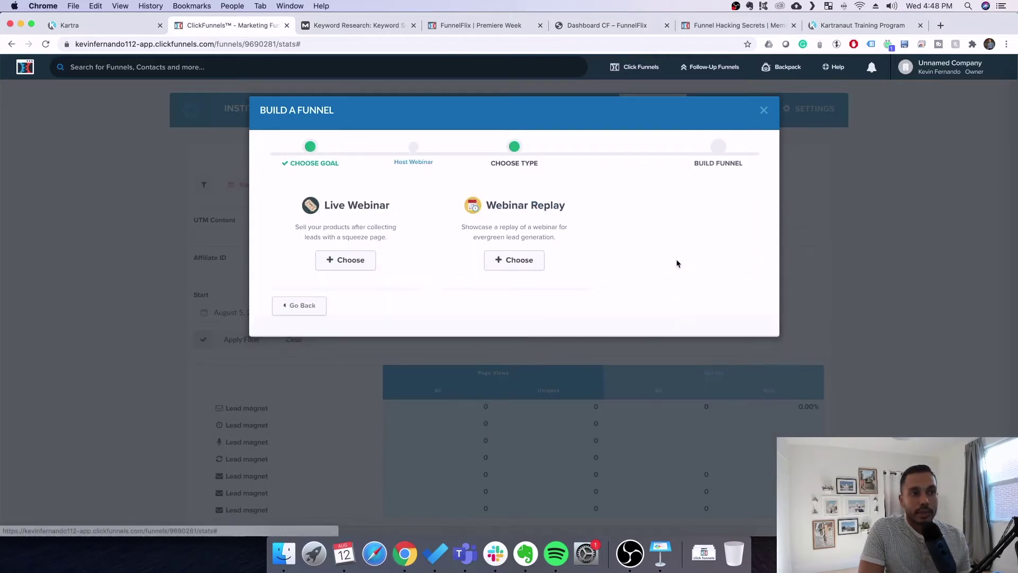
pyautogui.click(358, 266)
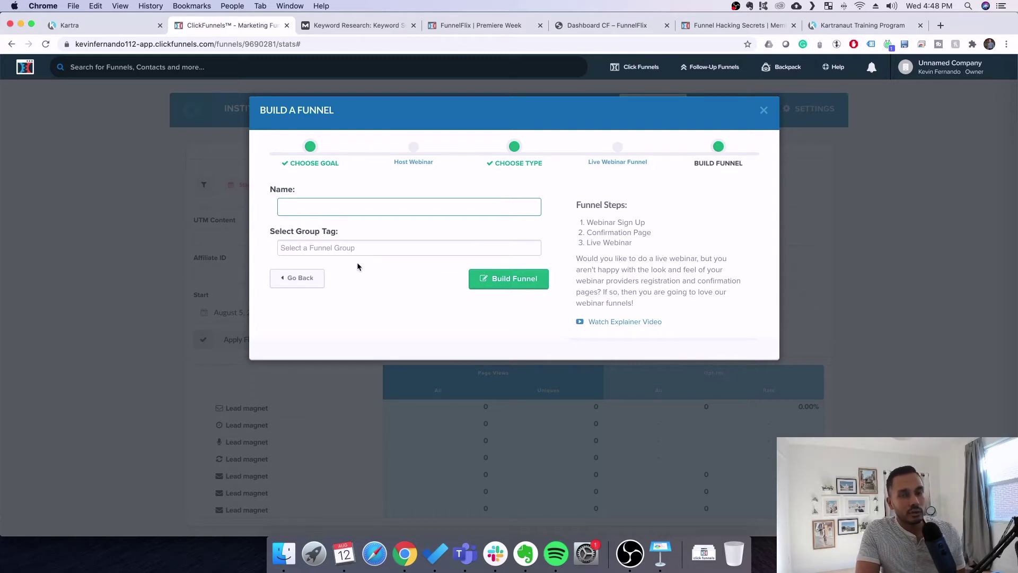
# Step: Log back in to Kartra with the saved credentials and review its done-for-you campaigns
pyautogui.click(116, 32)
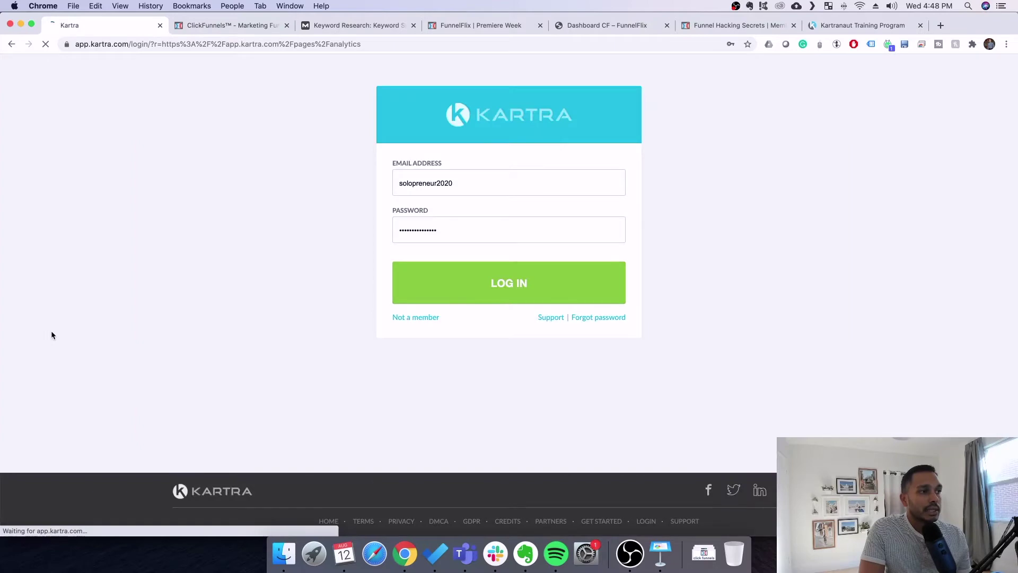
pyautogui.click(519, 285)
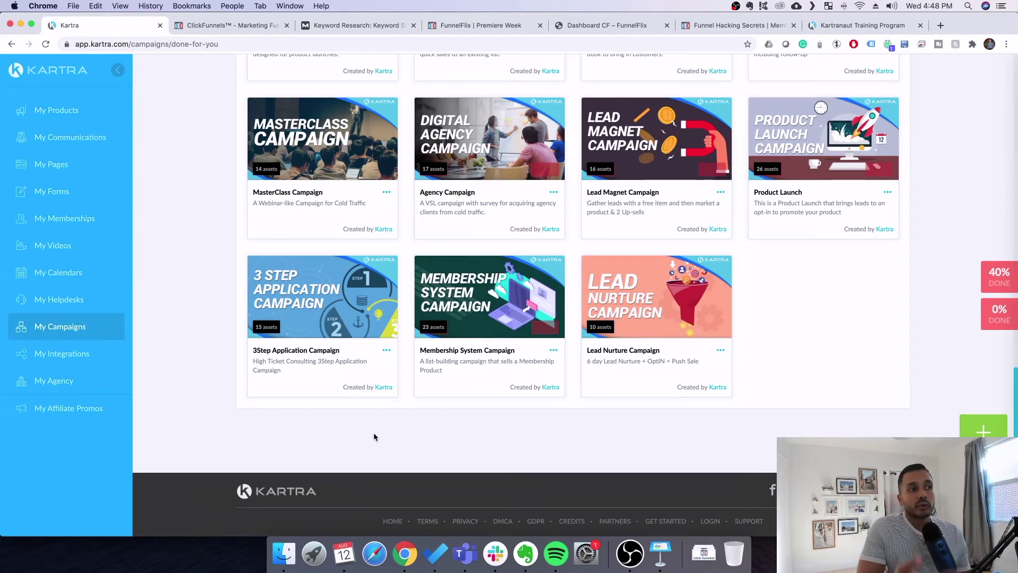
# Step: Switch to Keynote and go to the "Bigger community" point on the "Where ClickFunnels Wins" slide
pyautogui.press('super+Tab')
pyautogui.click(197, 300)
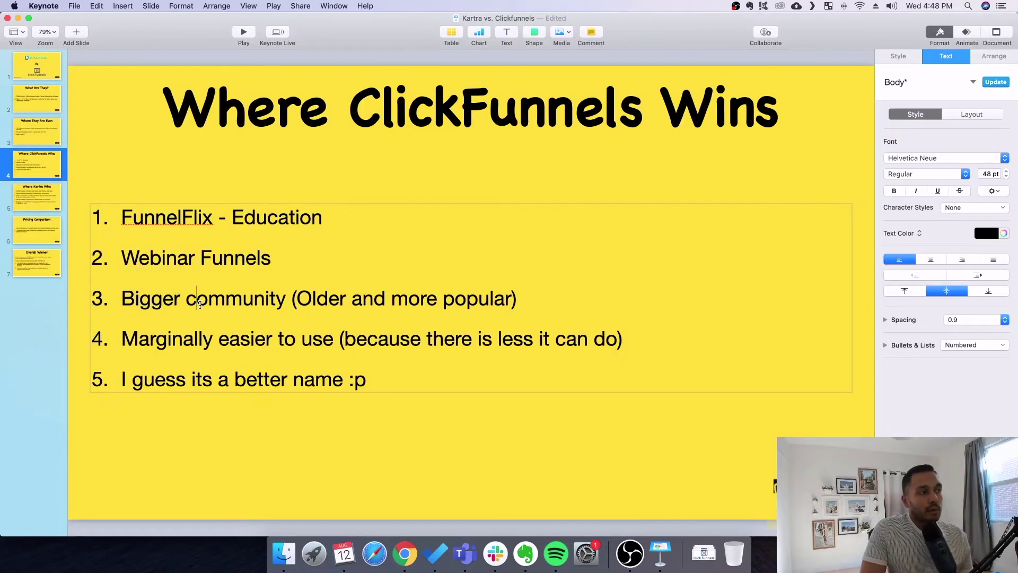
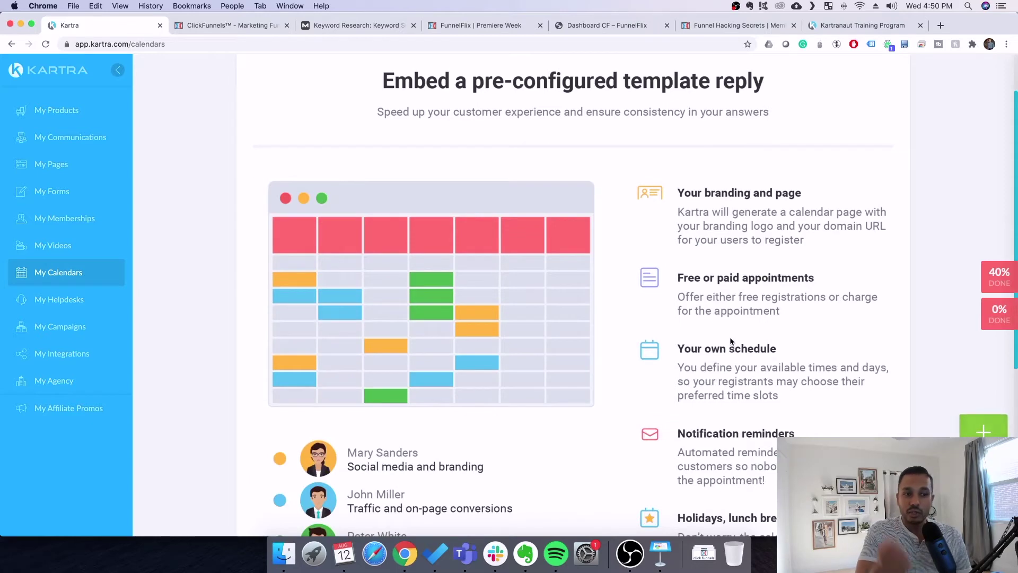
# Step: Review the feature descriptions on Kartra's calendars page, then switch to the "Where Kartra Wins" slide in Keynote
pyautogui.scroll(-3, 731, 341)
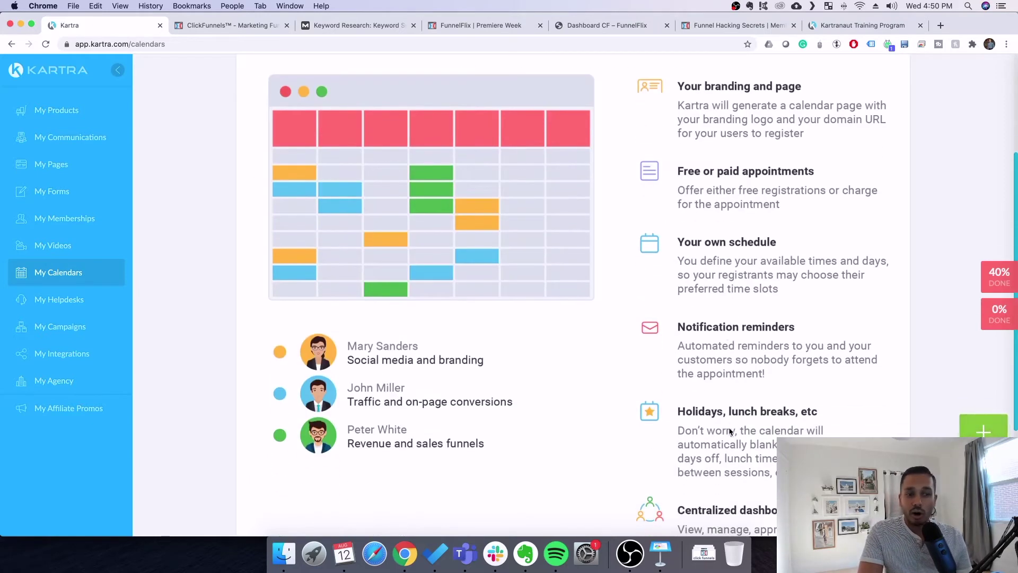
pyautogui.scroll(-4, 729, 430)
pyautogui.scroll(4, 684, 321)
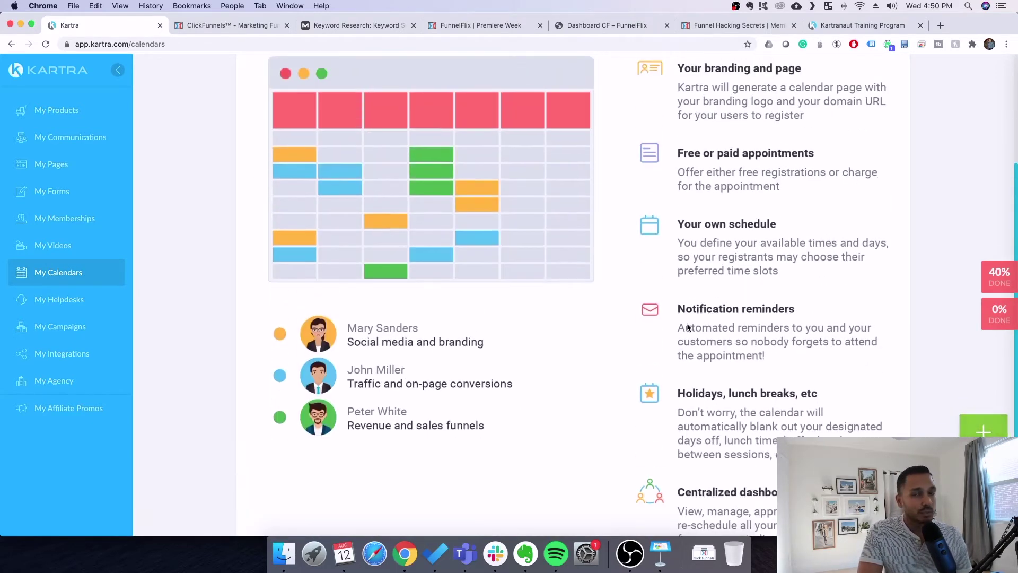
pyautogui.scroll(3, 687, 328)
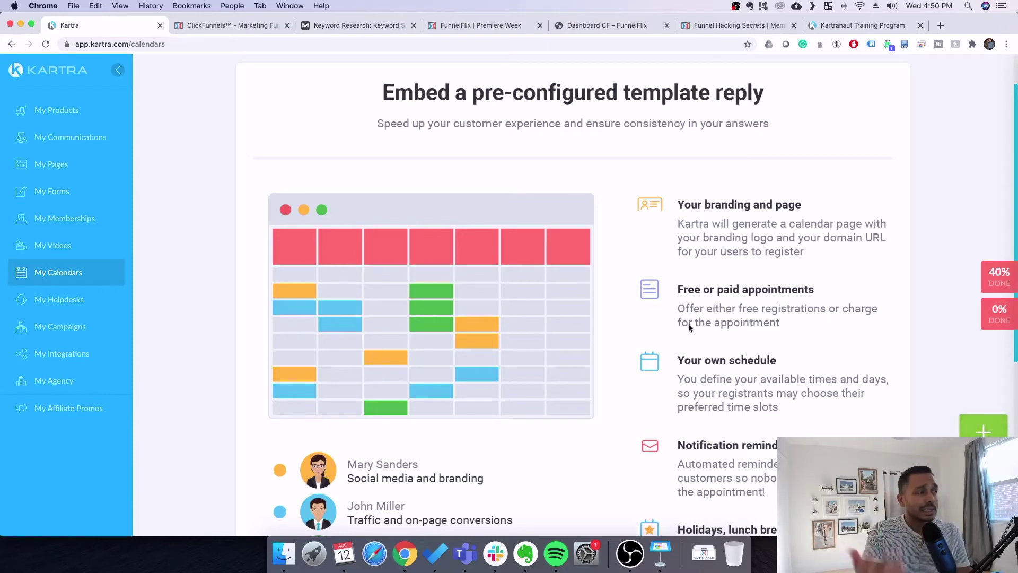
pyautogui.click(660, 553)
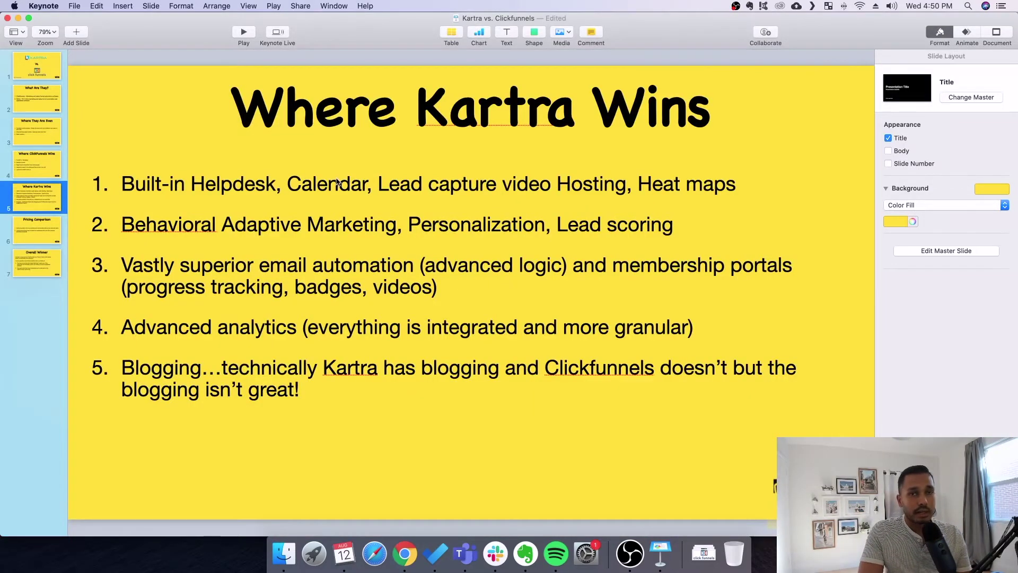
# Step: Return to Chrome, open the "Instantly Double Your Trial" video's configuration in Kartra, and inspect its existing button call to action
pyautogui.press('super+Tab')
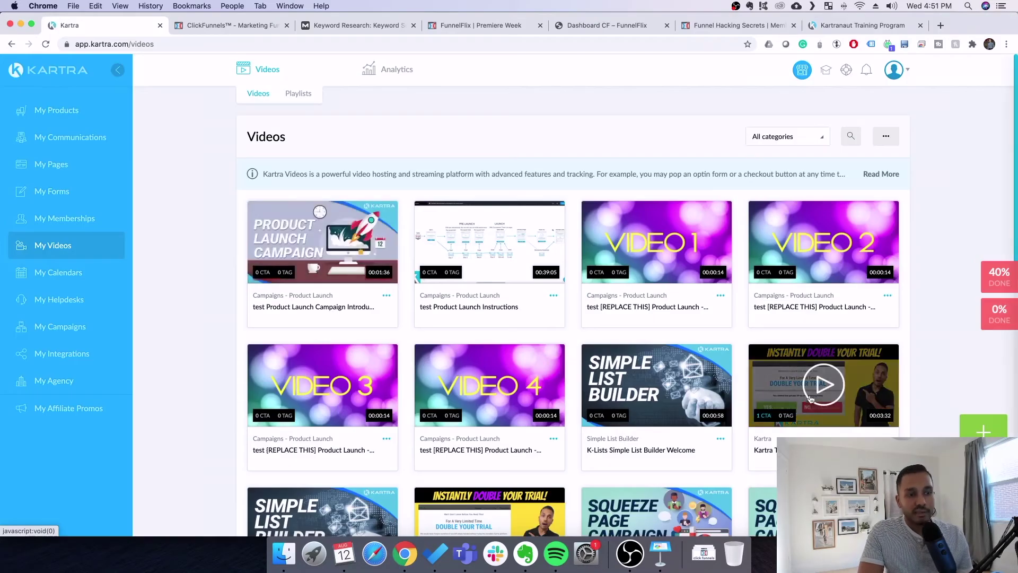
pyautogui.click(888, 438)
pyautogui.click(932, 429)
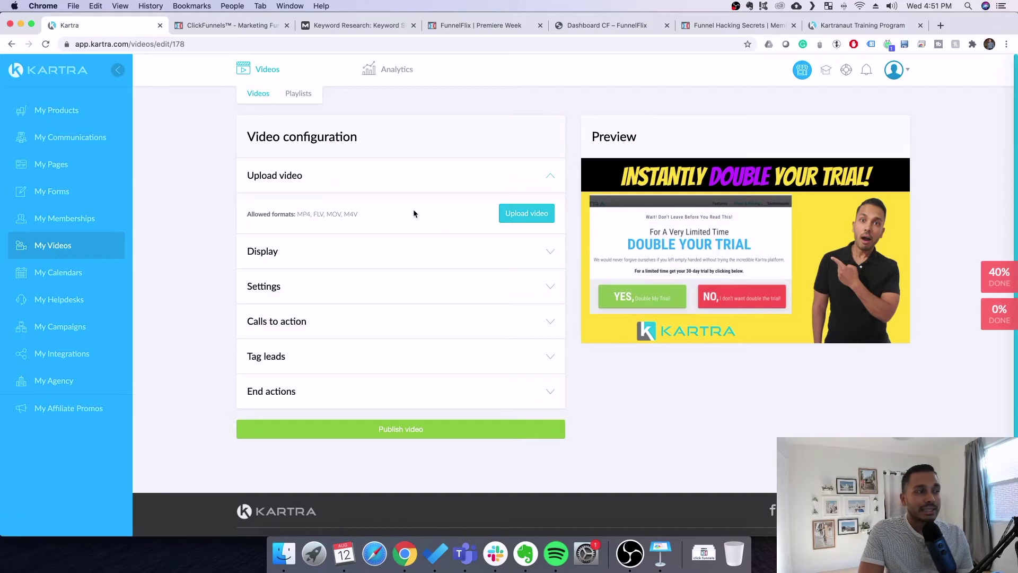
pyautogui.click(552, 324)
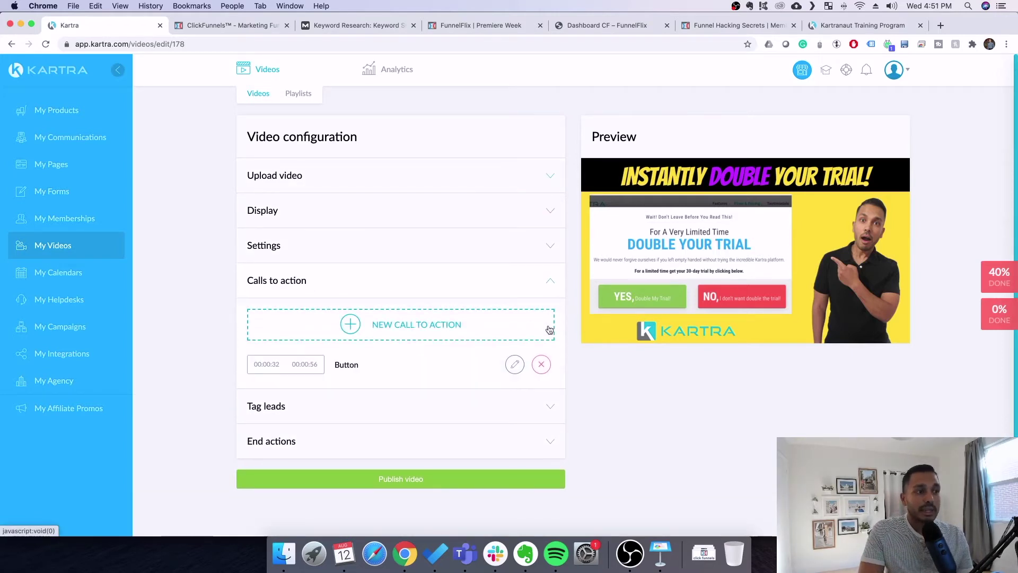
pyautogui.click(515, 364)
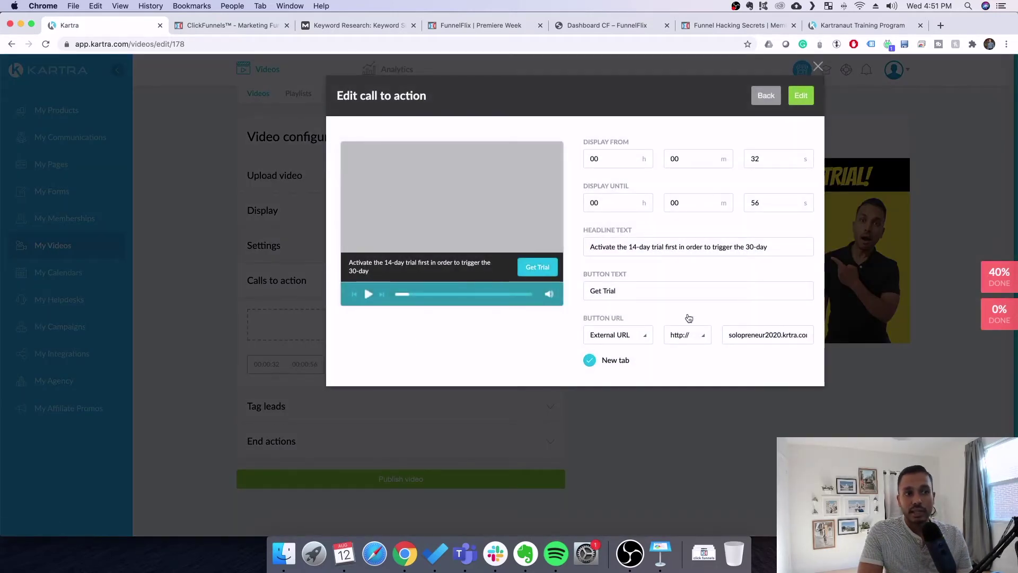
pyautogui.click(819, 67)
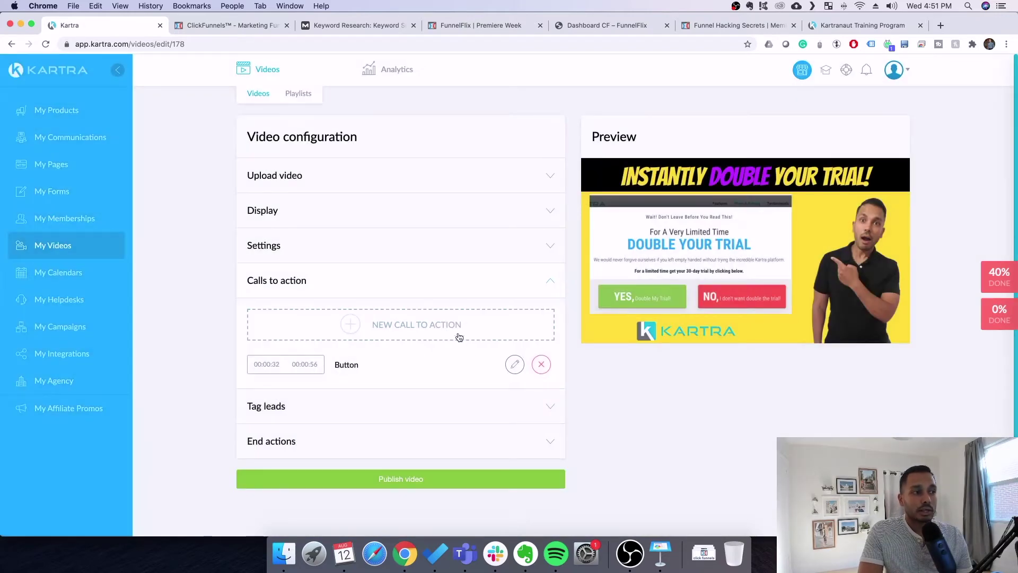
# Step: View the available types for a new video call to action, close without adding one, and switch to Keynote
pyautogui.click(444, 325)
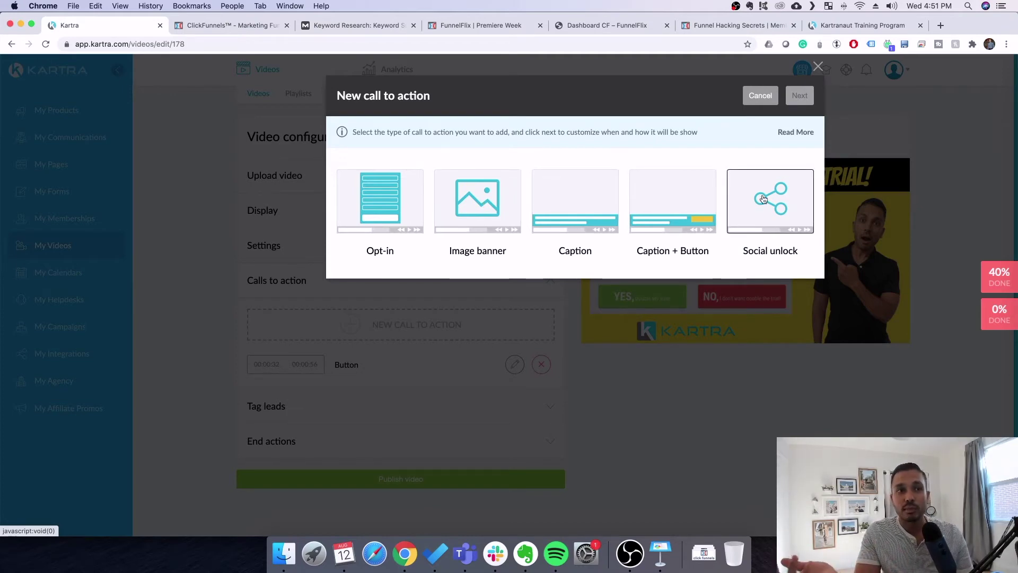
pyautogui.click(816, 66)
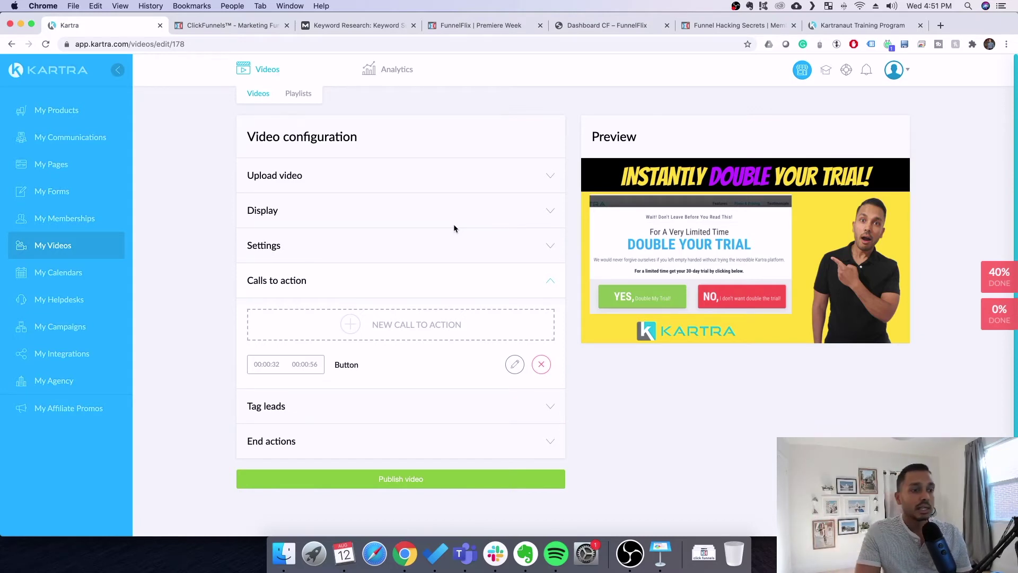
pyautogui.click(660, 553)
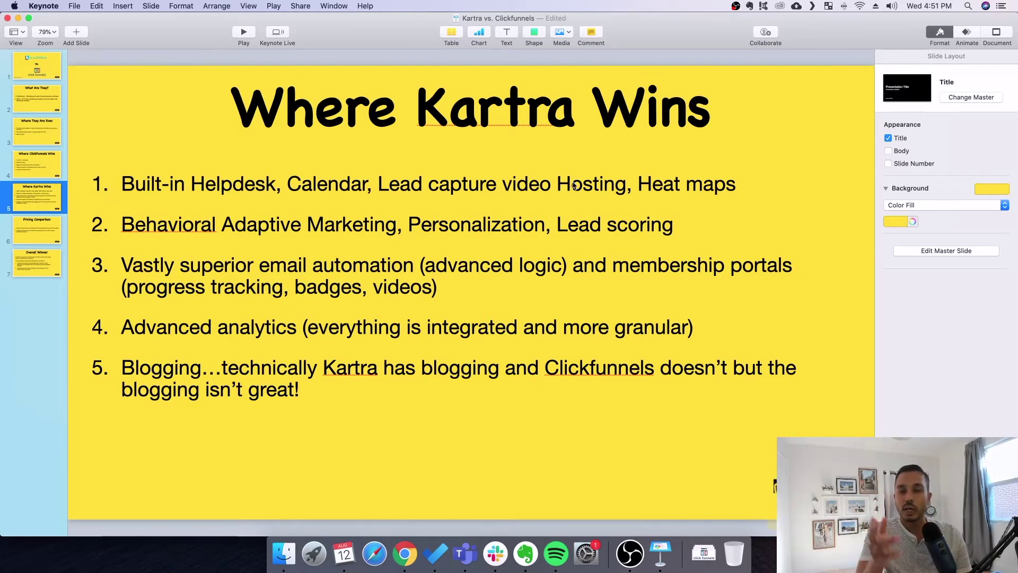
# Step: Return to Chrome, examine the full scroll analysis in Kartra's page engagement analytics, then switch back to Keynote
pyautogui.press('super+Tab')
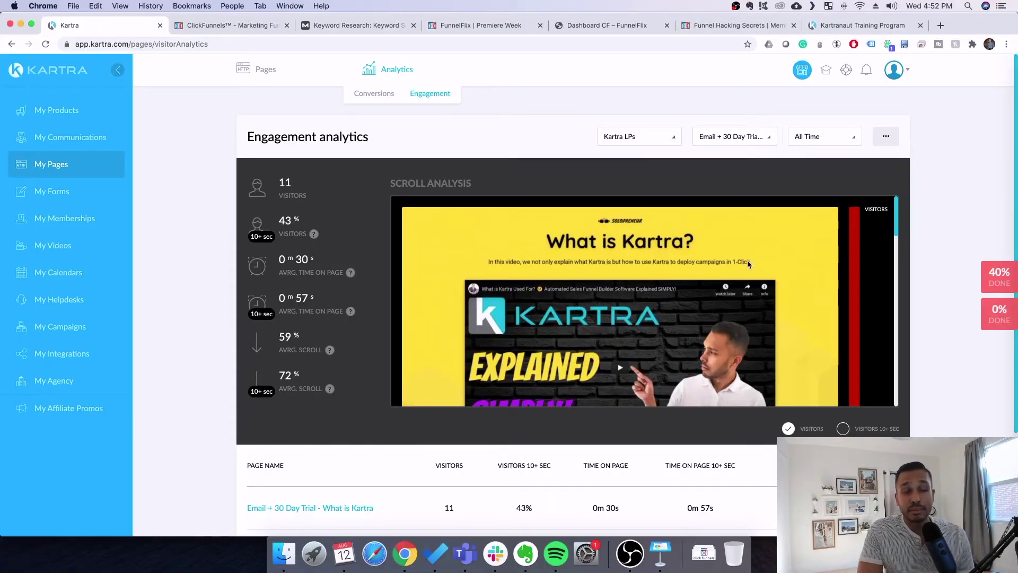
pyautogui.scroll(-5, 743, 286)
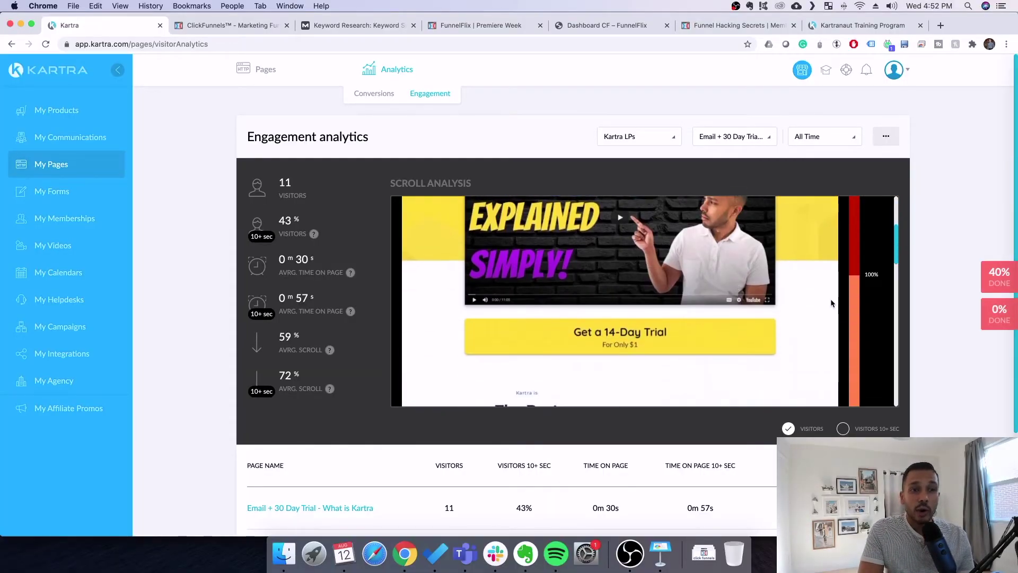
pyautogui.scroll(-10, 830, 298)
pyautogui.scroll(-10, 831, 302)
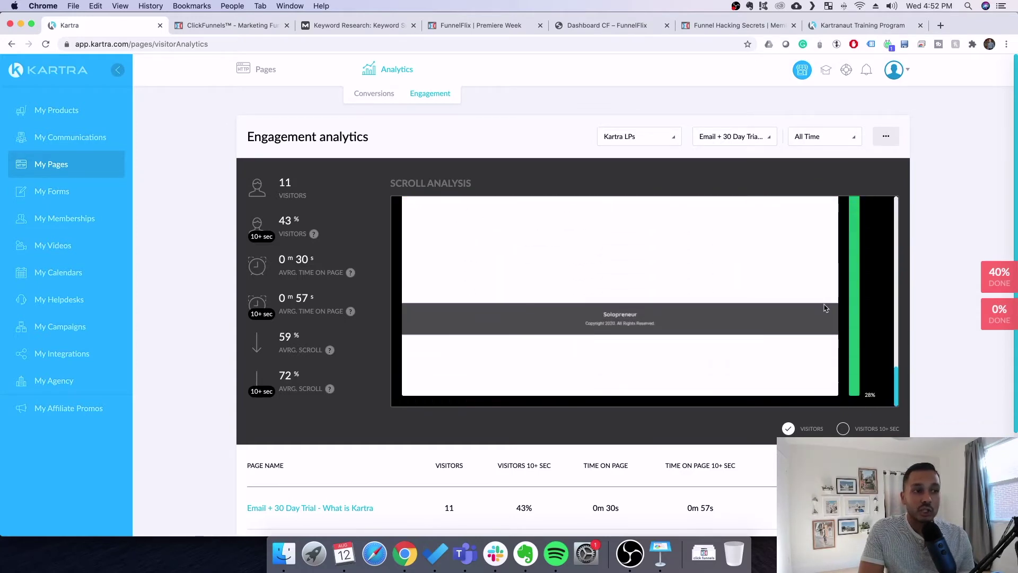
pyautogui.scroll(8, 824, 308)
pyautogui.scroll(10, 824, 308)
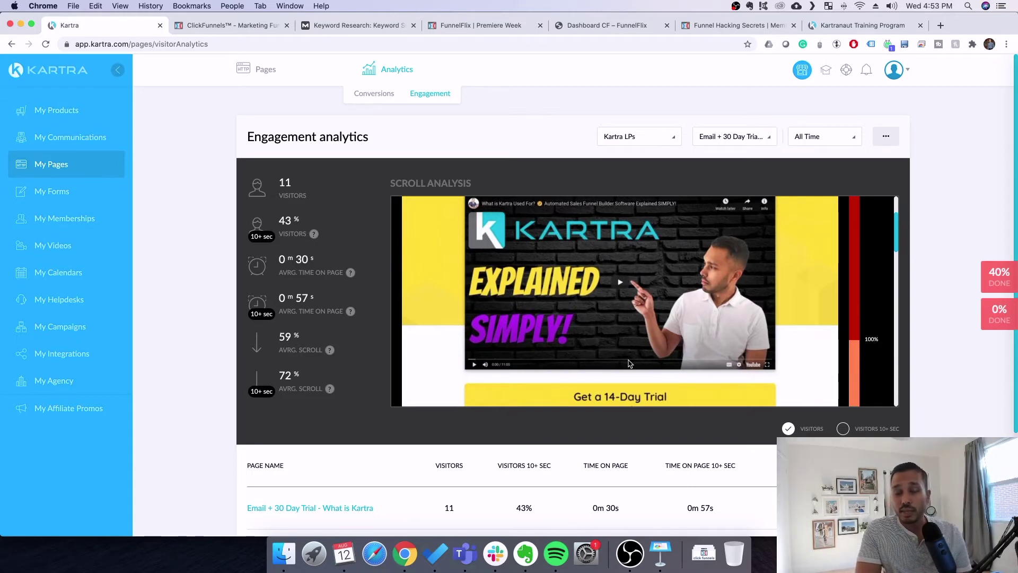
pyautogui.press('super+Tab')
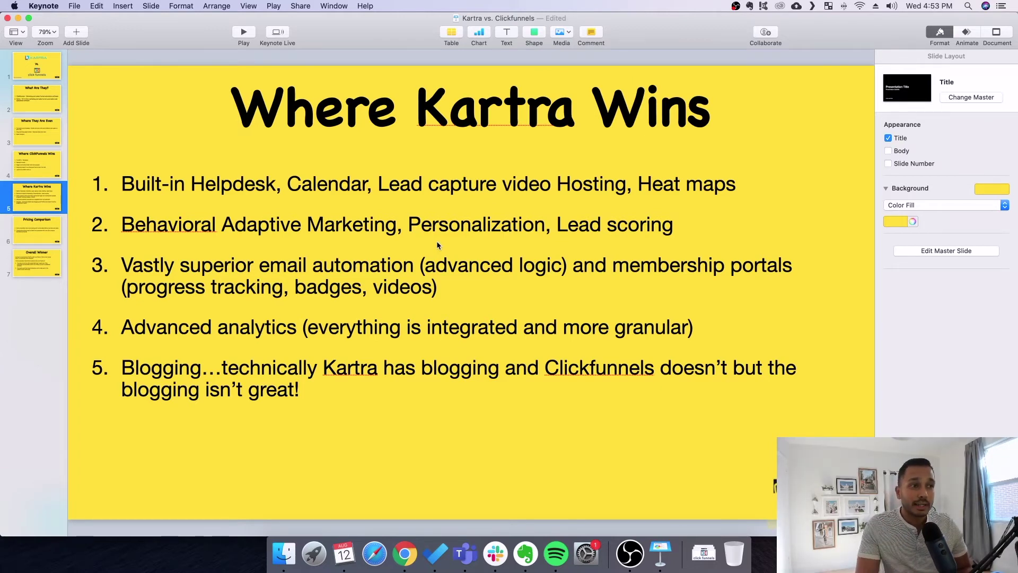
# Step: Switch to Chrome, play the Coupon Magic video in the Kartranaut Training Program, and pause it at about 0:13
pyautogui.click(405, 554)
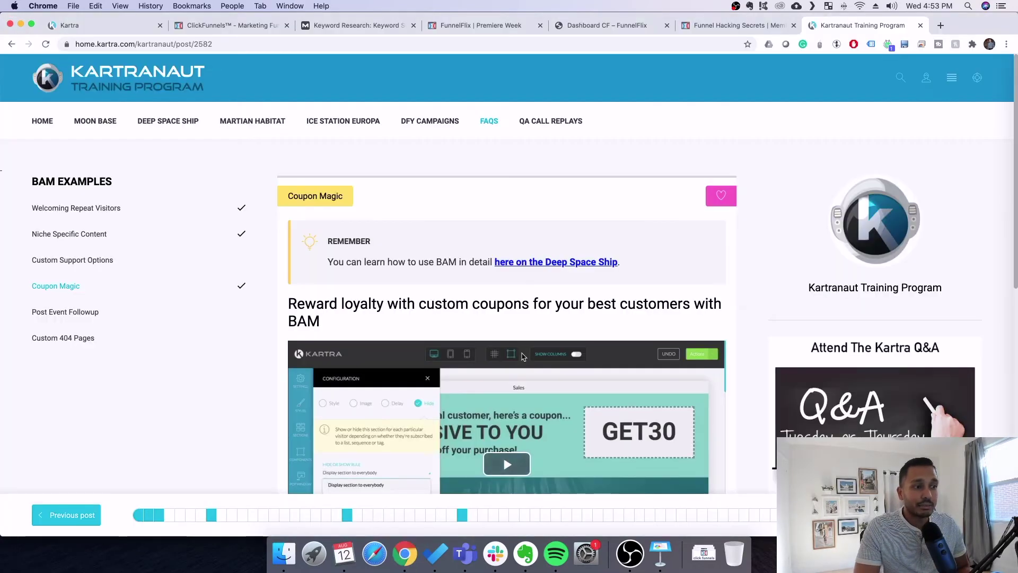
pyautogui.scroll(-3, 472, 334)
pyautogui.click(504, 339)
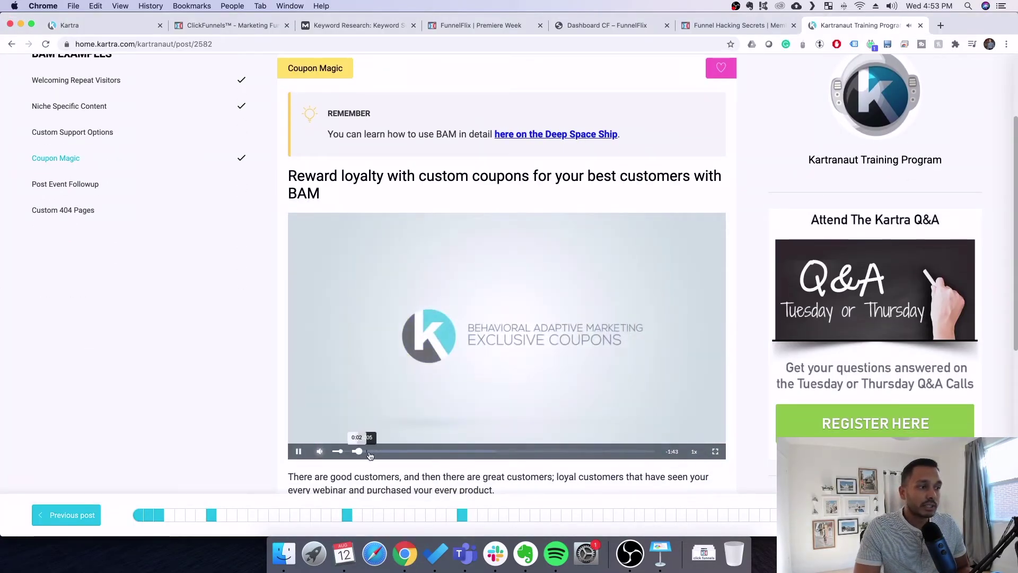
pyautogui.click(376, 452)
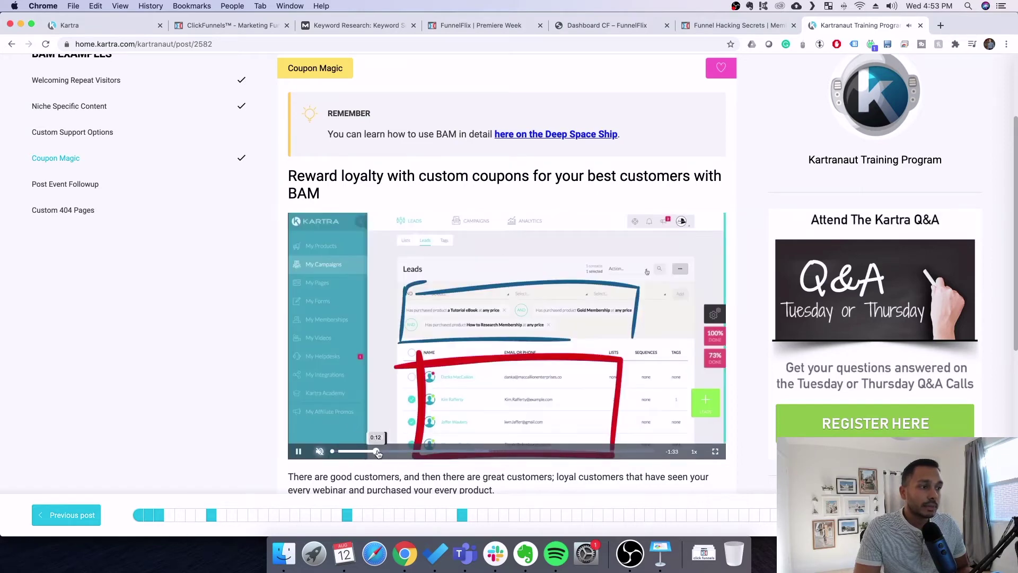
pyautogui.press('space')
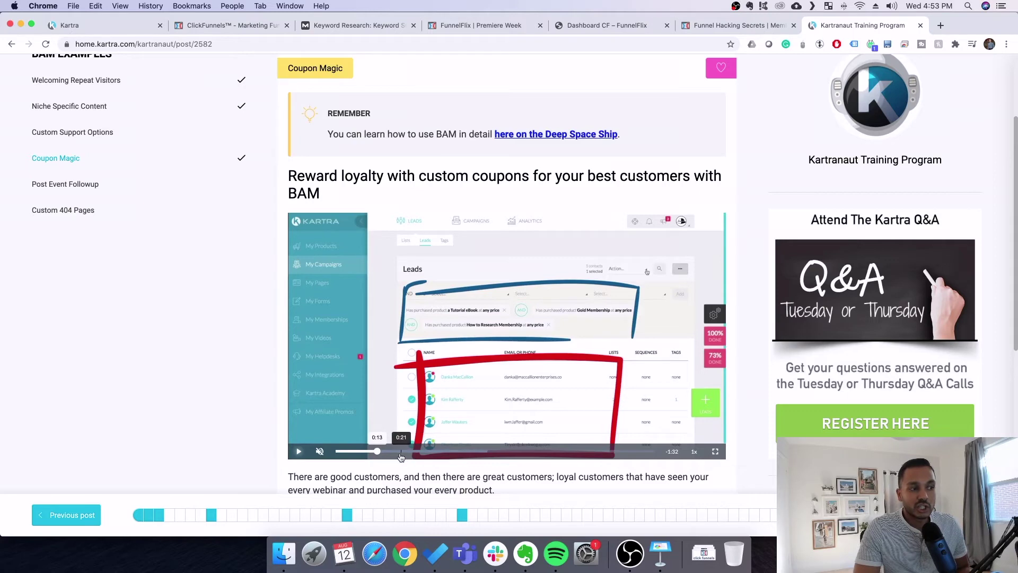
pyautogui.click(411, 452)
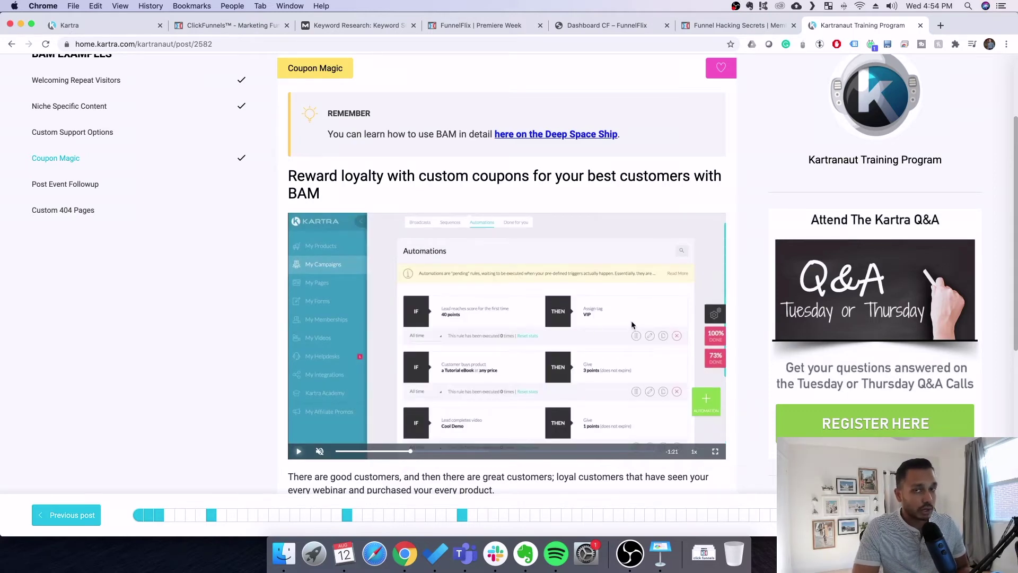
pyautogui.click(423, 452)
pyautogui.moveTo(423, 452); pyautogui.dragTo(460, 454)
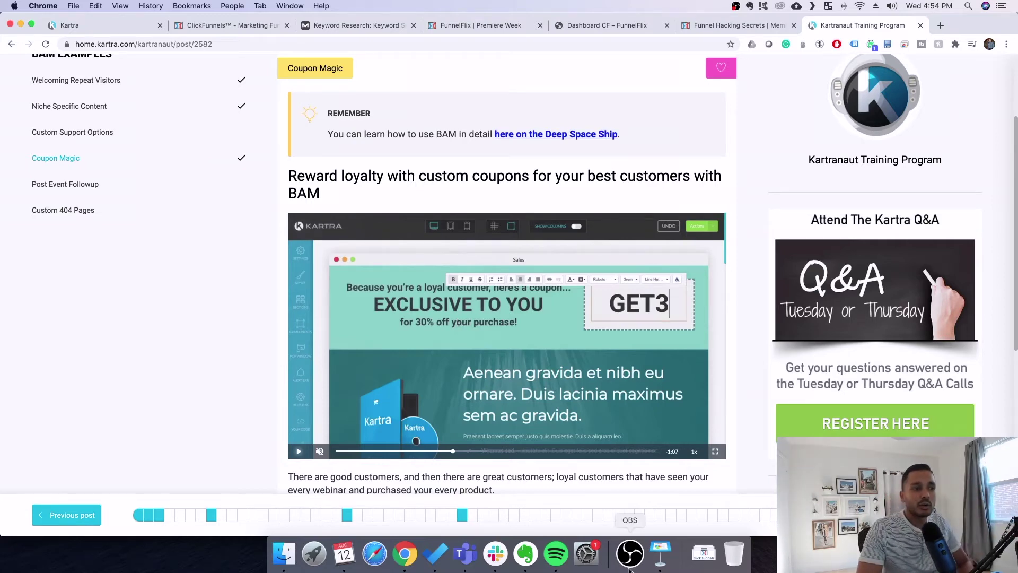
pyautogui.press('super+Tab')
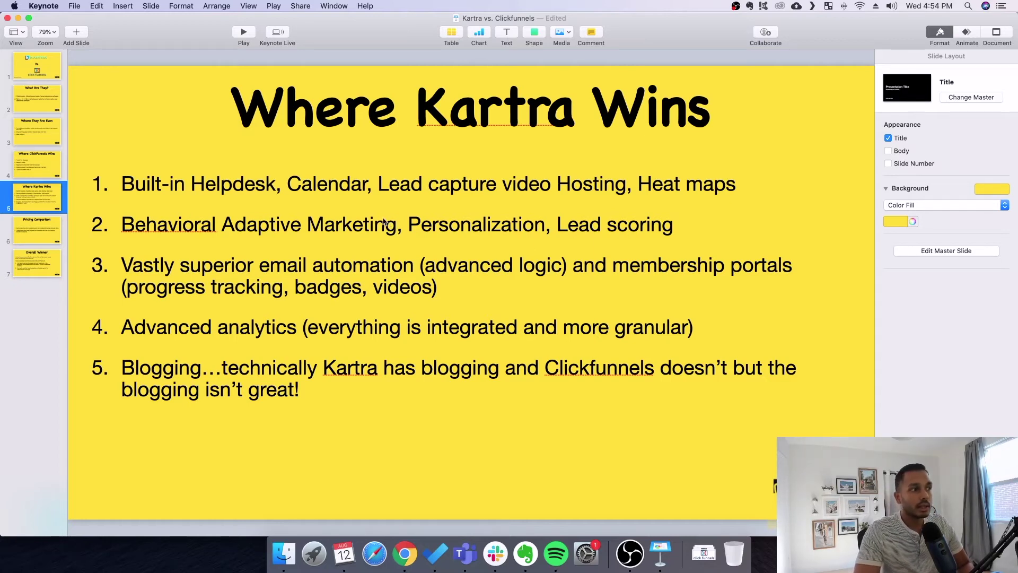
pyautogui.doubleClick(313, 270)
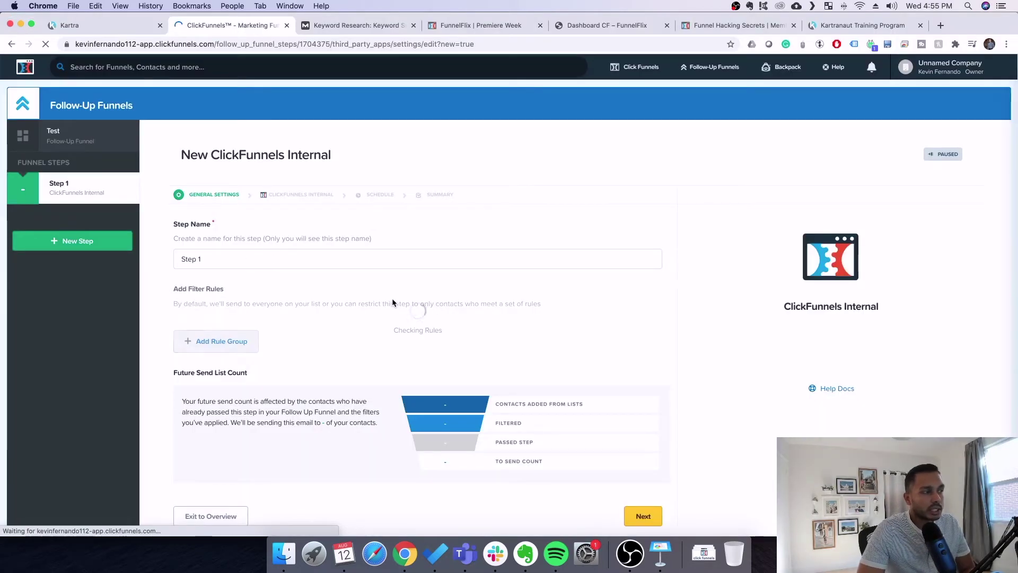
# Step: In ClickFunnels, add a filter rule group to Step 1 with Social, Contact, Funnel, Product and Broadcasts rules
pyautogui.scroll(-3, 391, 296)
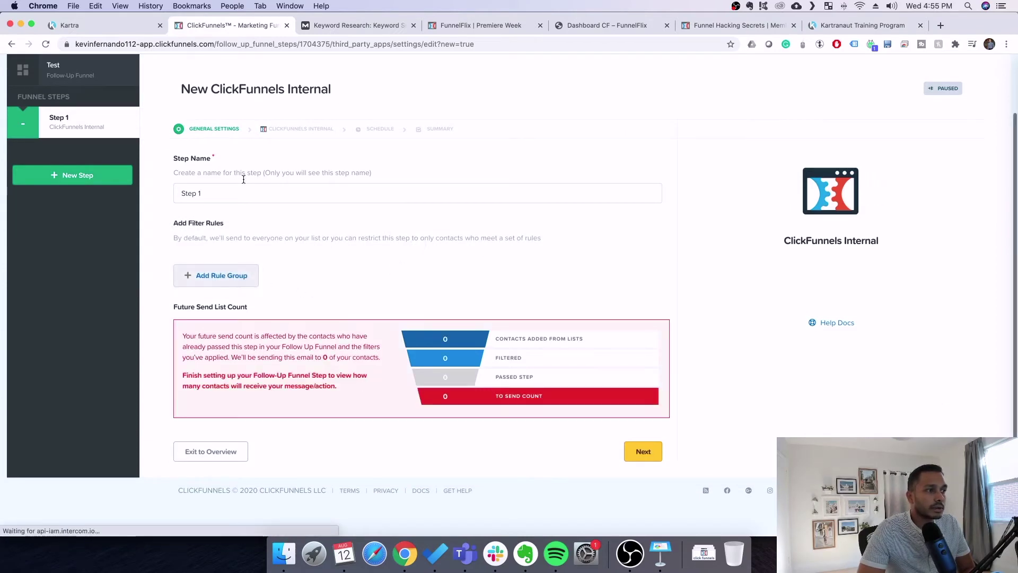
pyautogui.click(231, 280)
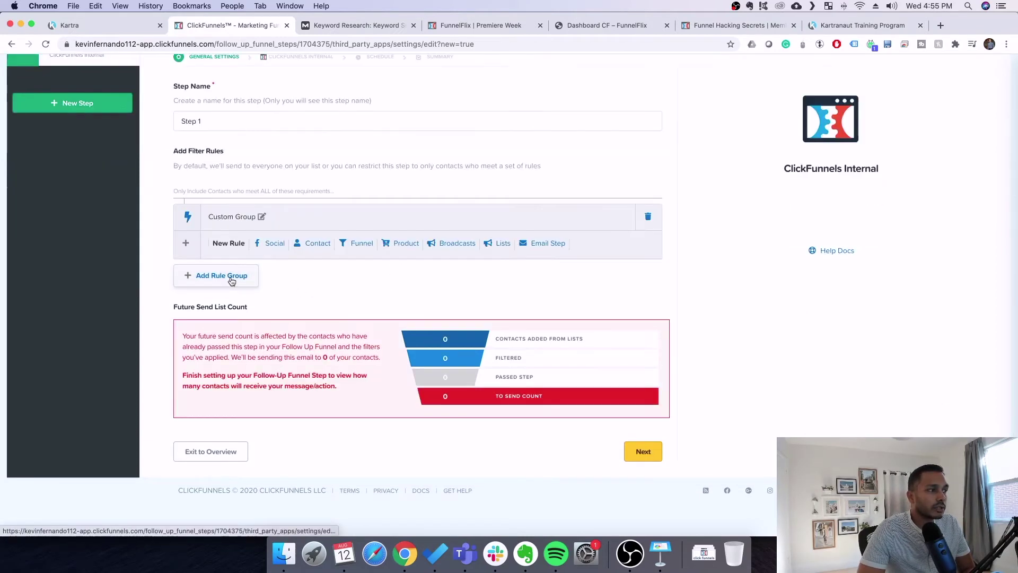
pyautogui.click(276, 245)
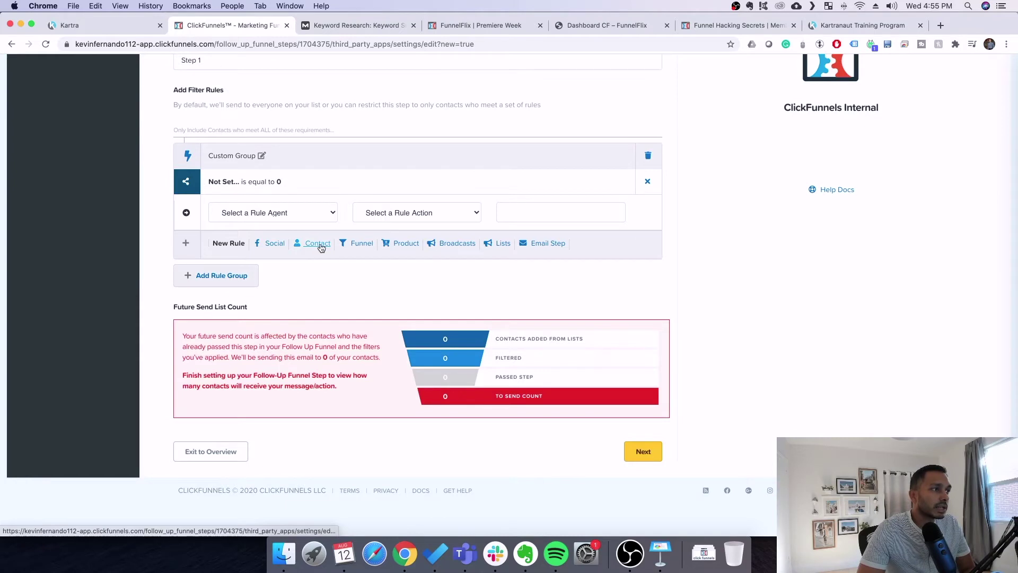
pyautogui.click(318, 245)
pyautogui.click(363, 247)
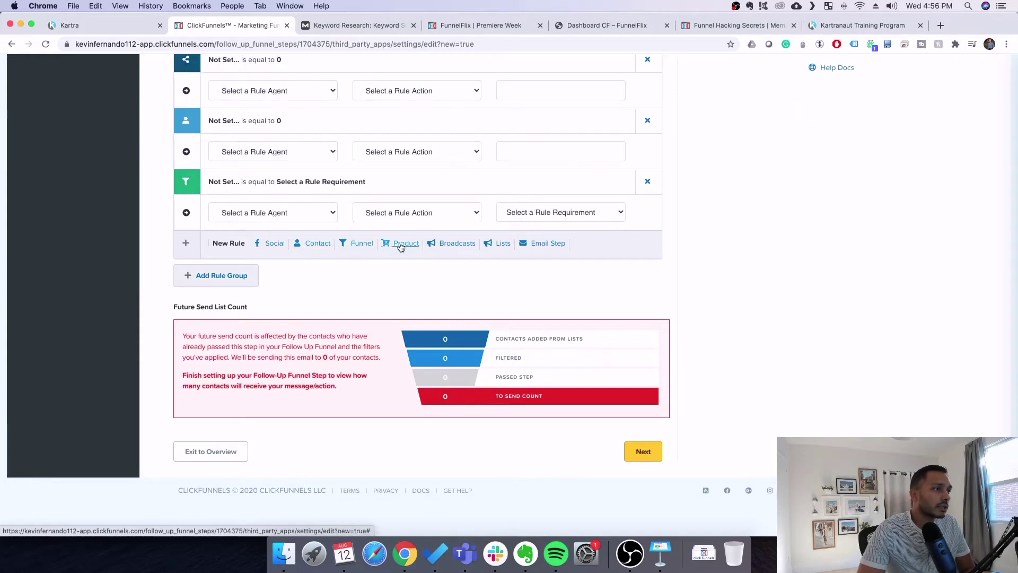
pyautogui.click(404, 245)
pyautogui.click(469, 247)
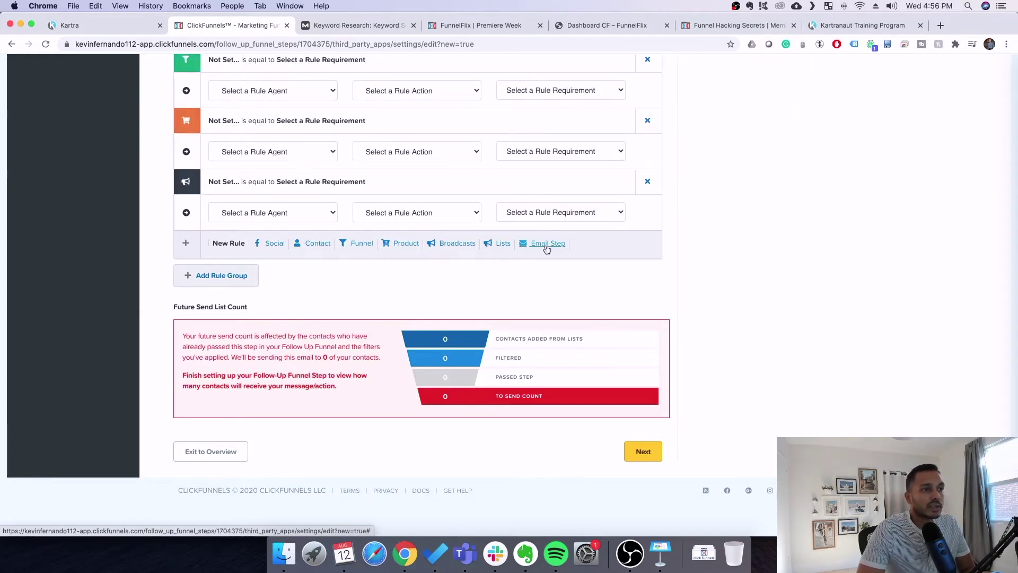
pyautogui.scroll(2, 376, 432)
pyautogui.scroll(3, 384, 381)
pyautogui.scroll(-3, 577, 448)
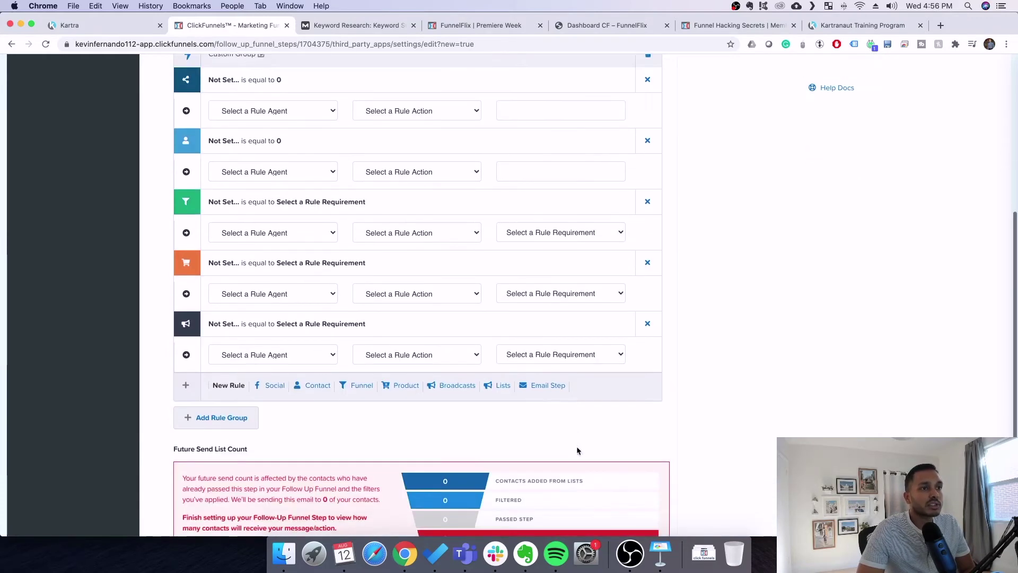
# Step: In Kartra's sequence editor, look through the Tag, List, Order, Page visit and Sequence starting rules, then cancel
pyautogui.hotkey('ctrl', 'shift', 'Tab')
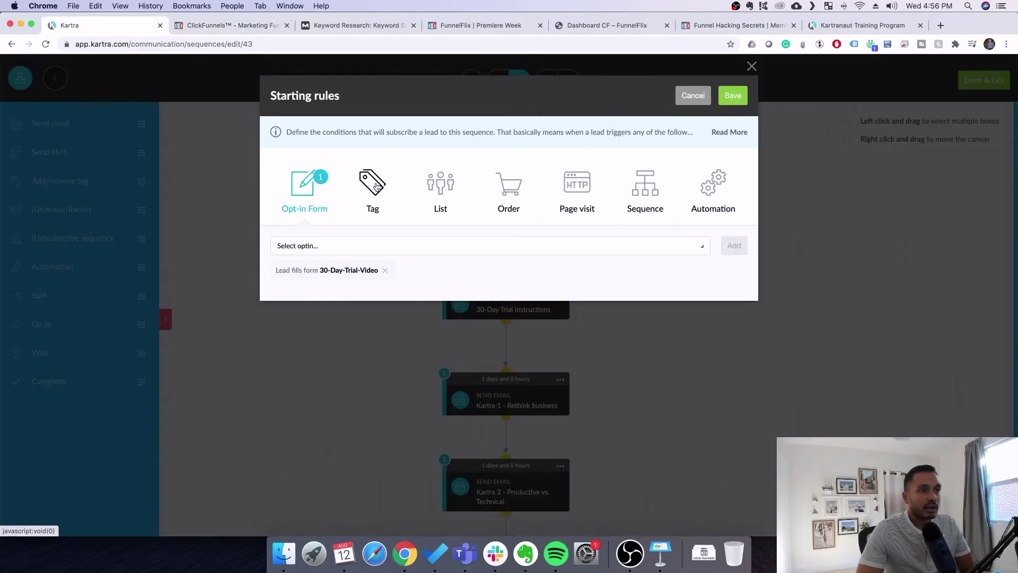
pyautogui.click(378, 186)
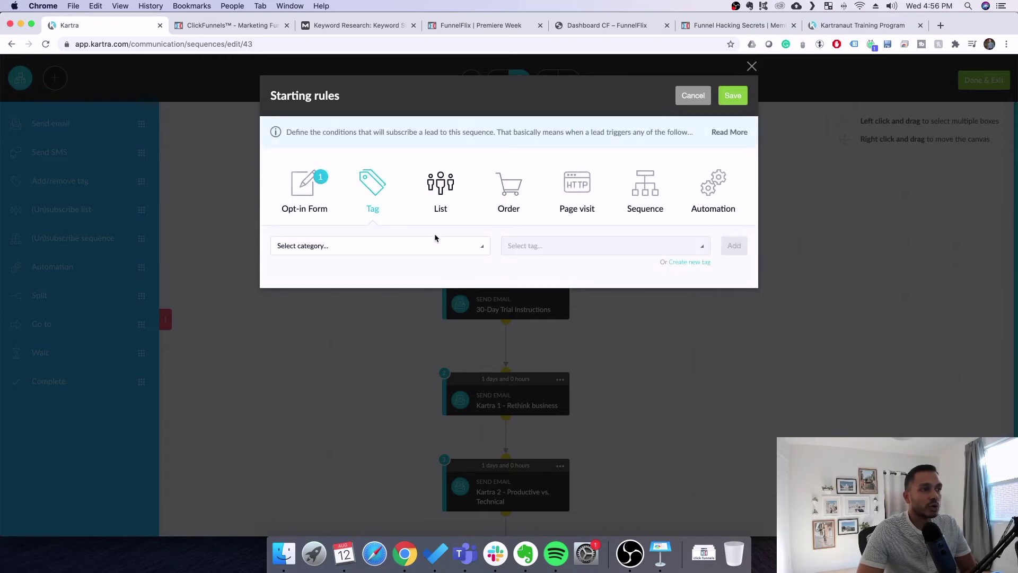
pyautogui.click(424, 242)
pyautogui.scroll(-2, 455, 328)
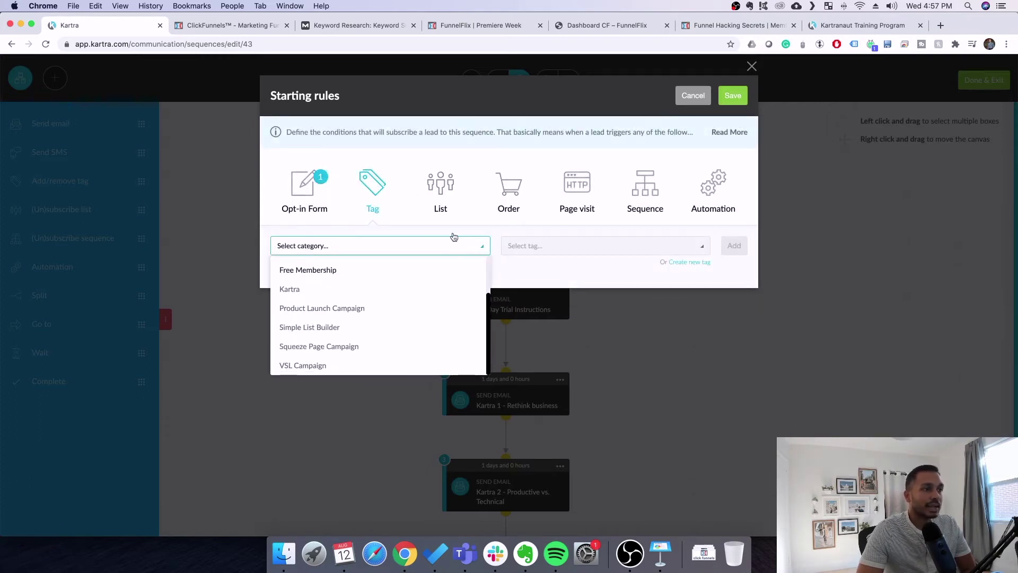
pyautogui.click(440, 195)
pyautogui.click(512, 193)
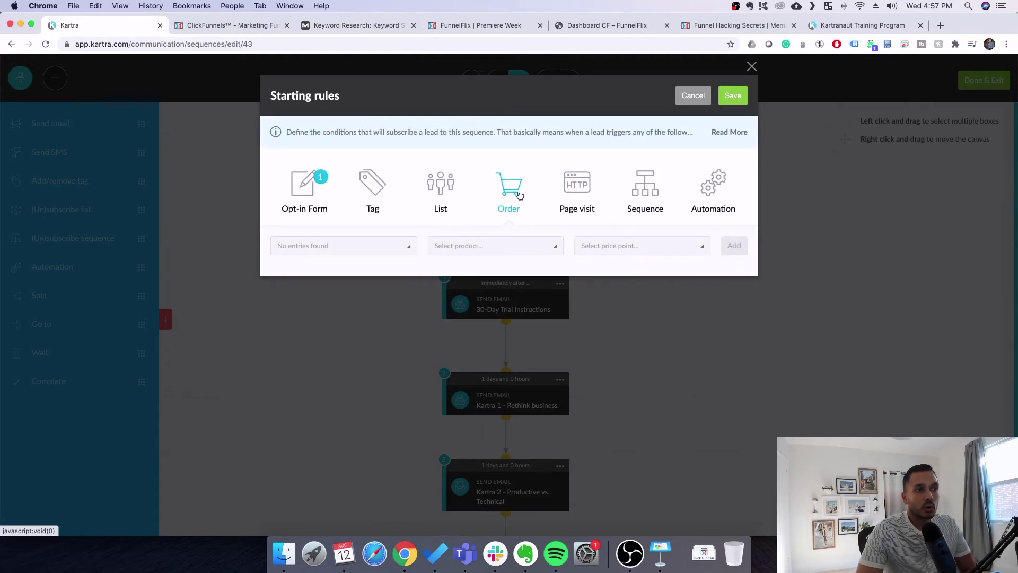
pyautogui.click(580, 195)
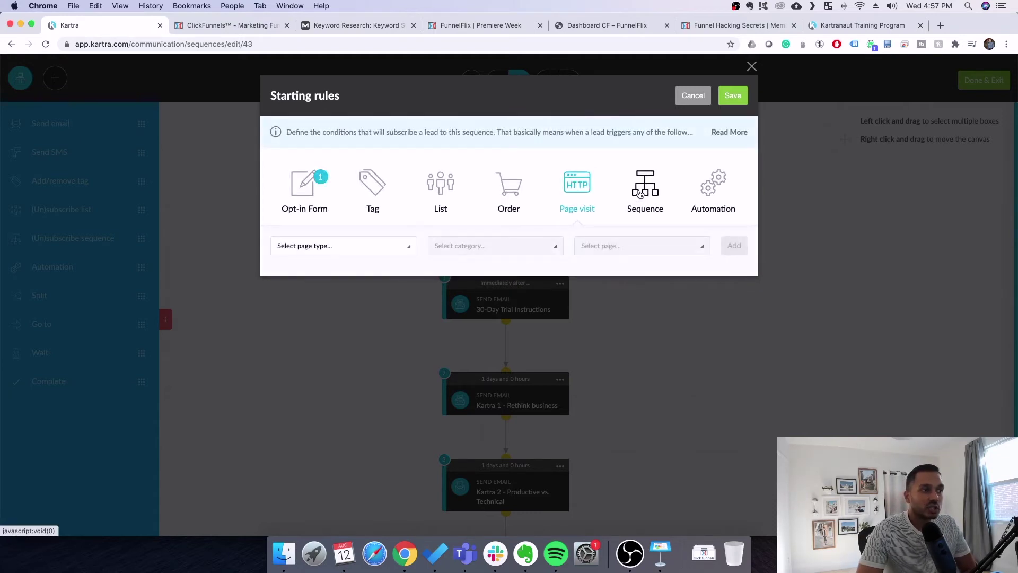
pyautogui.click(640, 205)
pyautogui.click(694, 96)
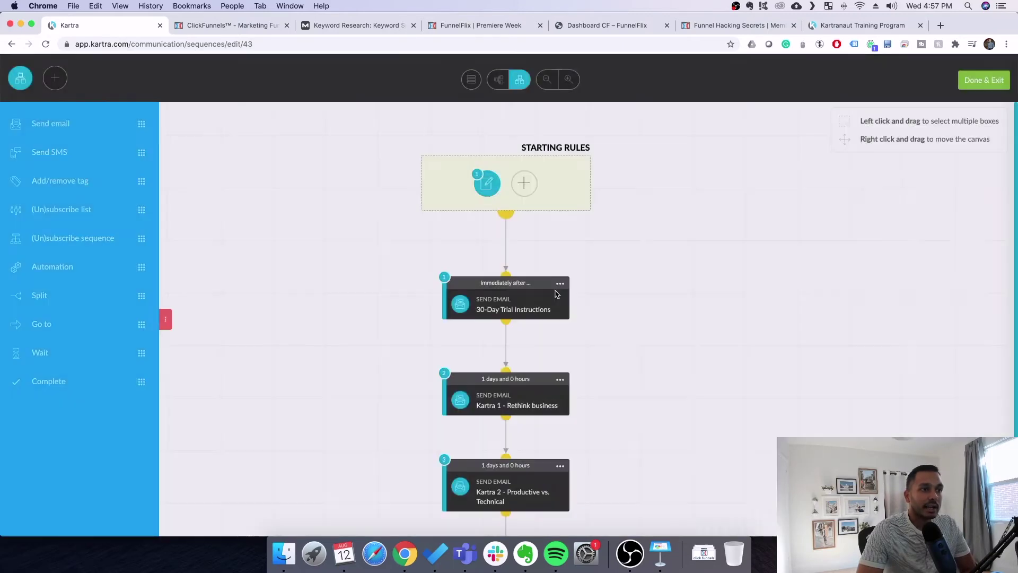
# Step: Move the "30-Day Trial Instructions" email to the right of the sequence's main column, then switch to Keynote
pyautogui.moveTo(515, 278); pyautogui.dragTo(681, 278)
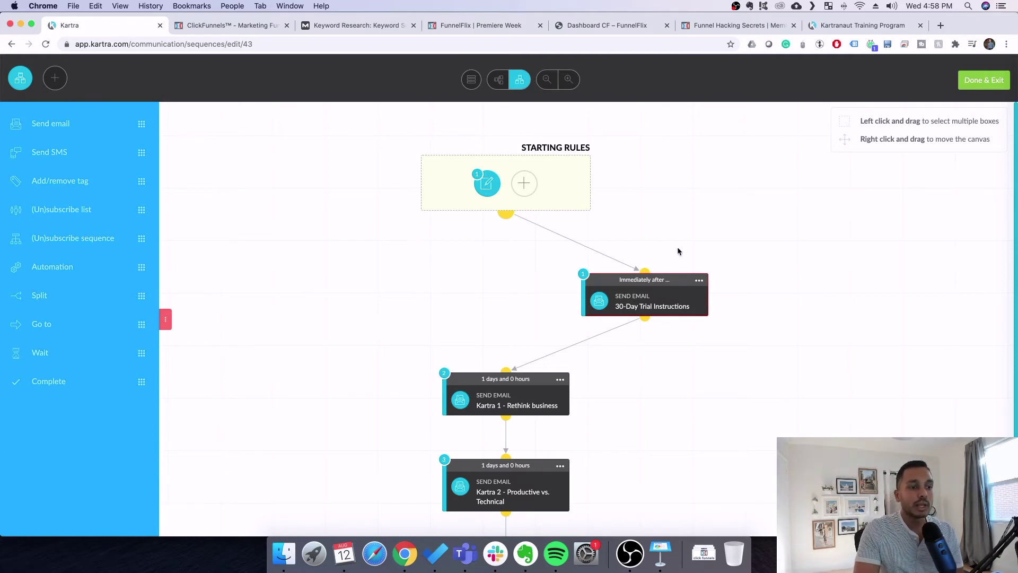
pyautogui.click(661, 554)
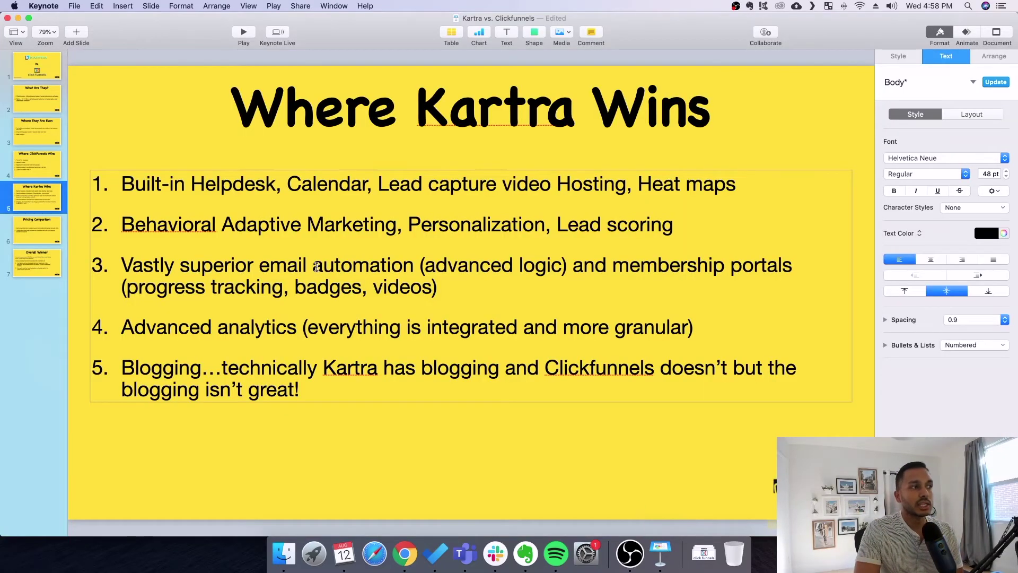